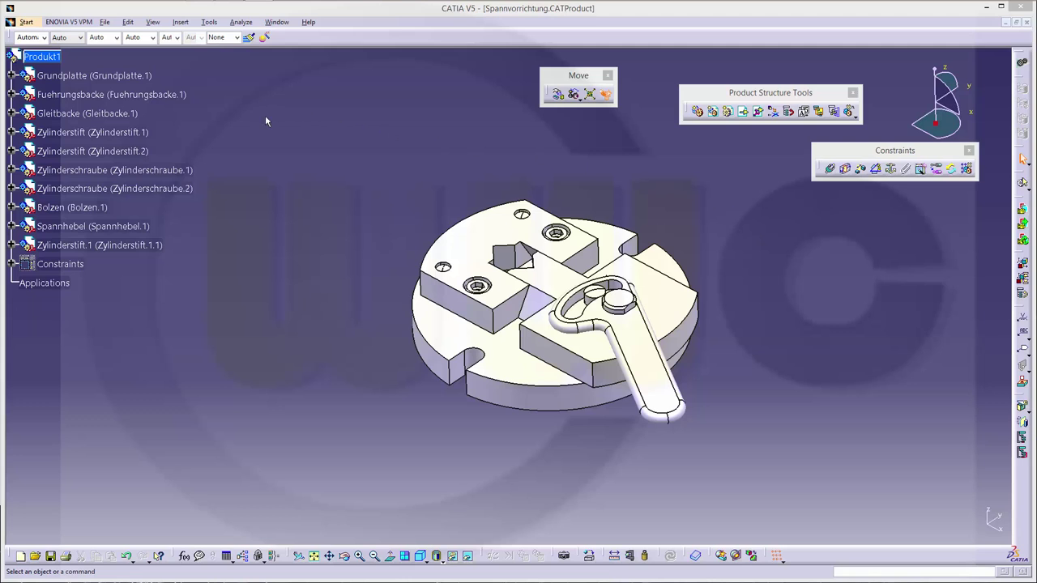
# Create a new drawing, Drawing1, on an ISO A4 sheet in portrait orientation.
pyautogui.click(106, 22)
pyautogui.click(129, 34)
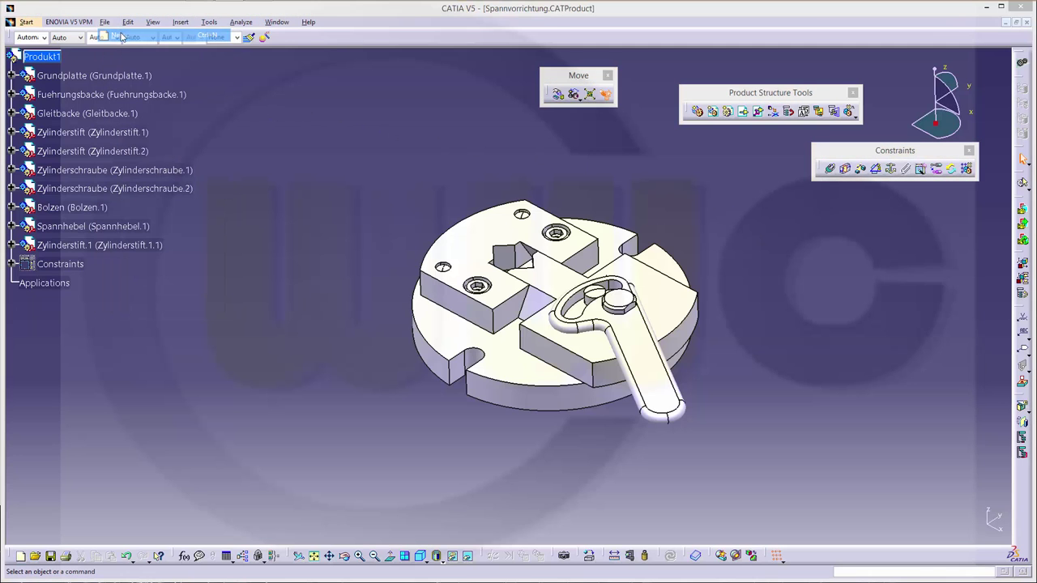
pyautogui.click(884, 367)
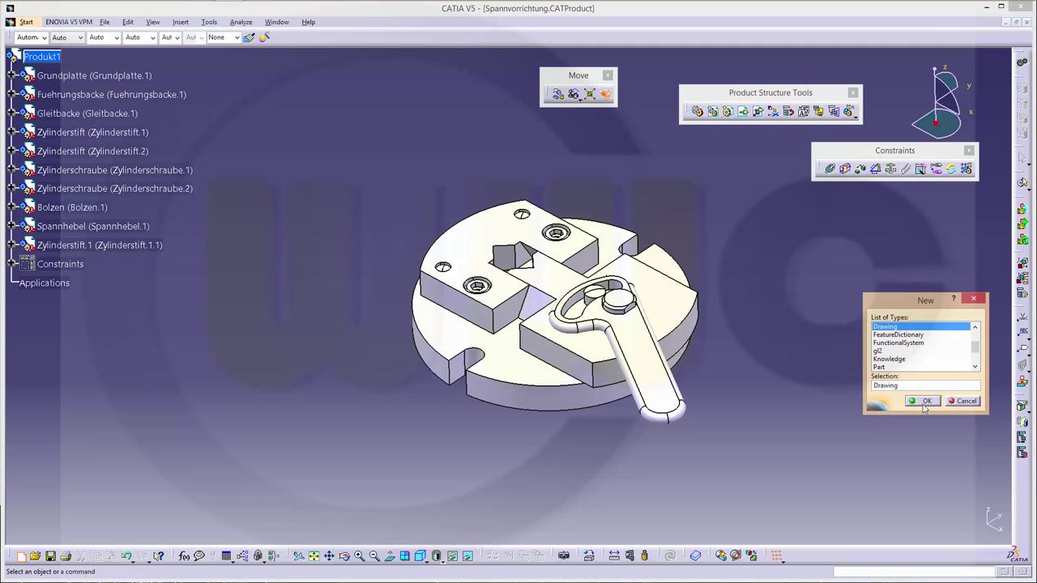
pyautogui.click(925, 401)
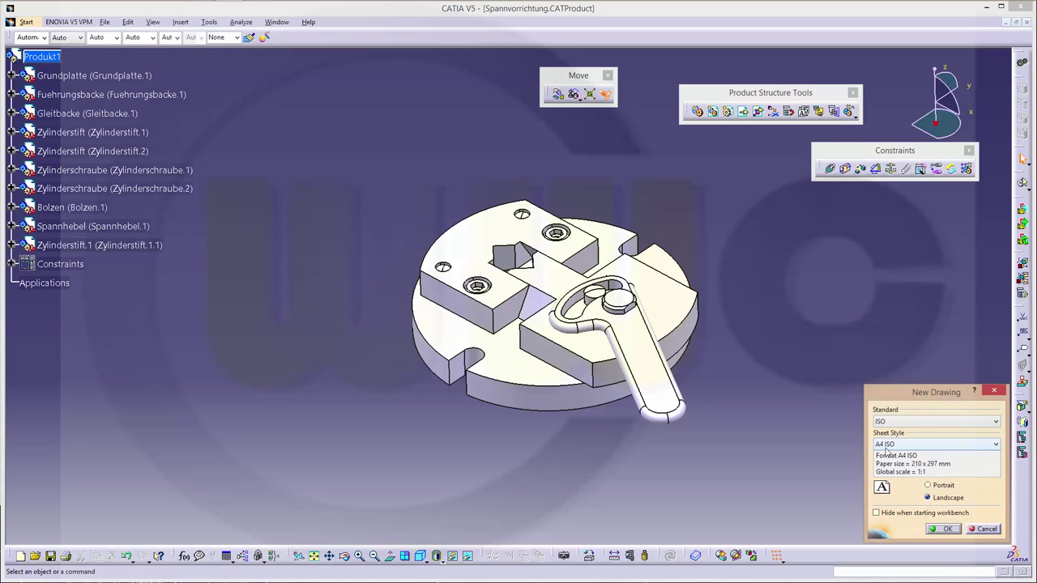
pyautogui.click(928, 486)
pyautogui.click(947, 529)
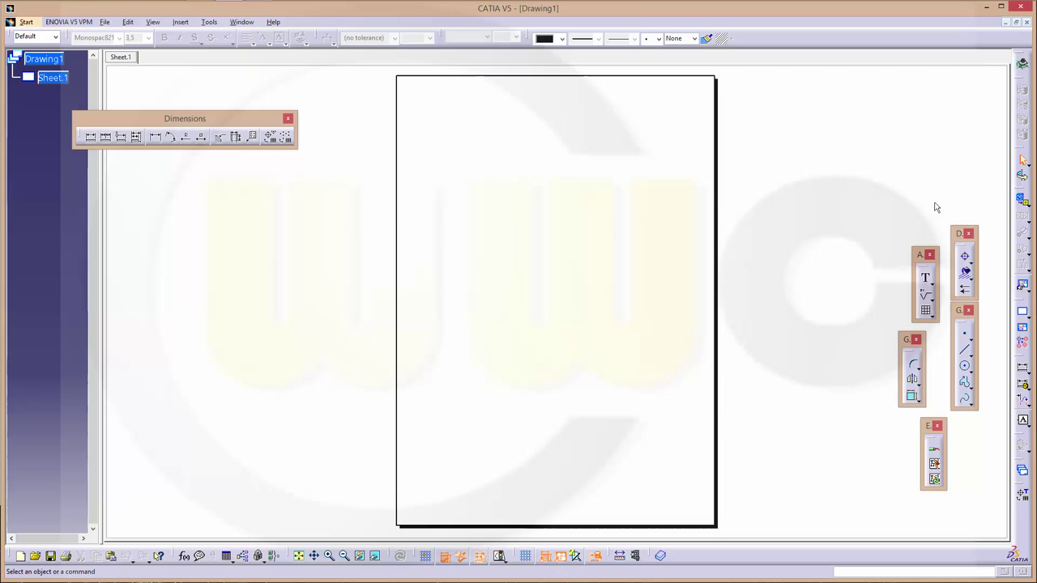
# Place an isometric view of the Spannvorrichtung assembly on Sheet.1.
pyautogui.click(1025, 202)
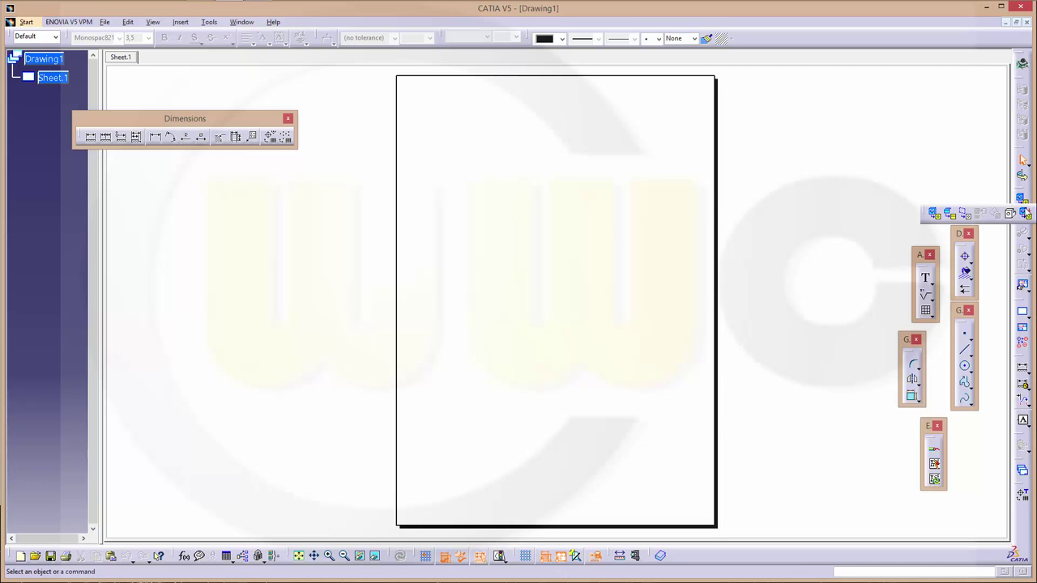
pyautogui.click(1011, 214)
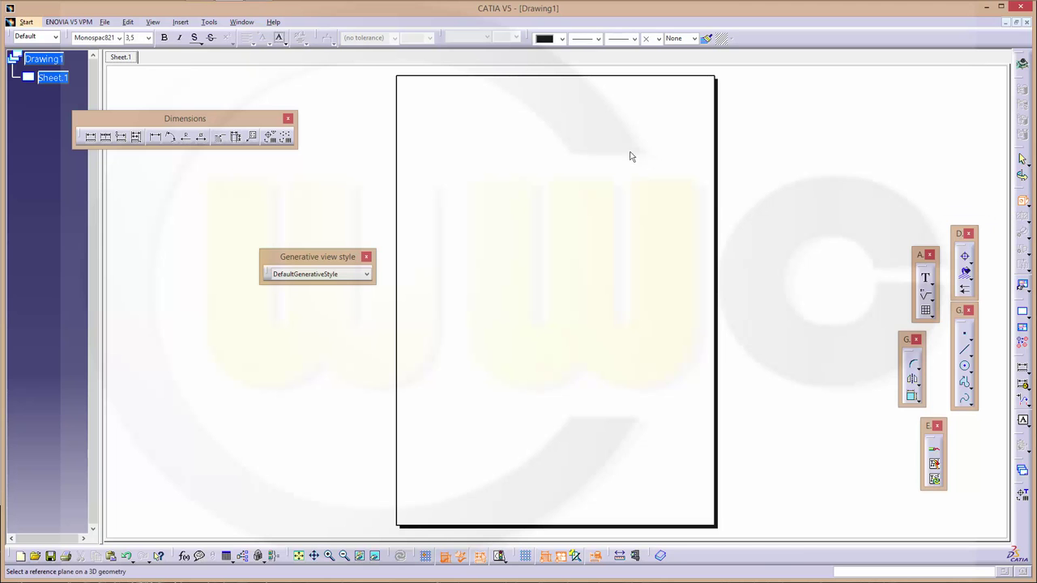
pyautogui.click(246, 24)
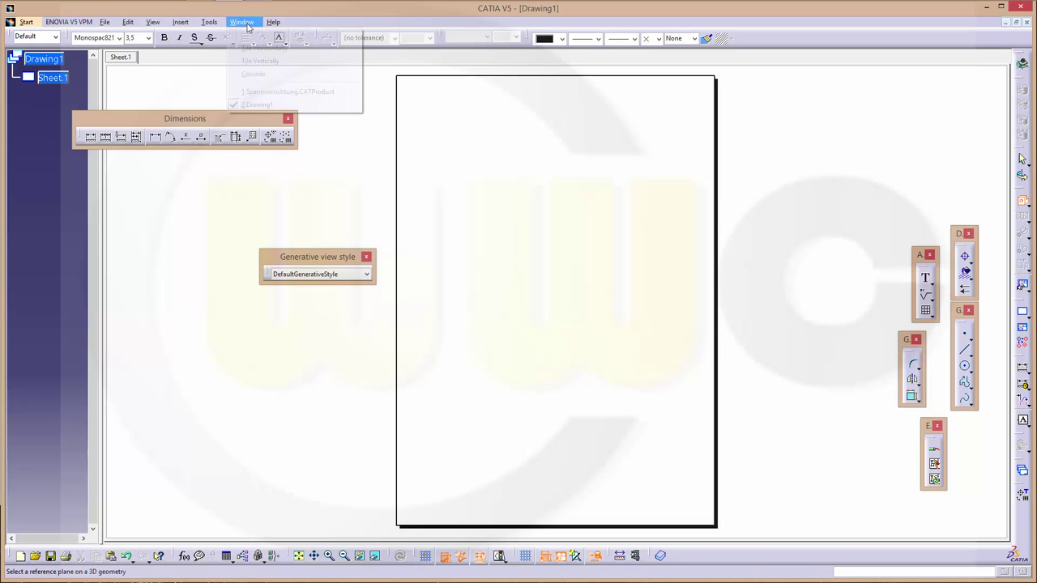
pyautogui.click(258, 92)
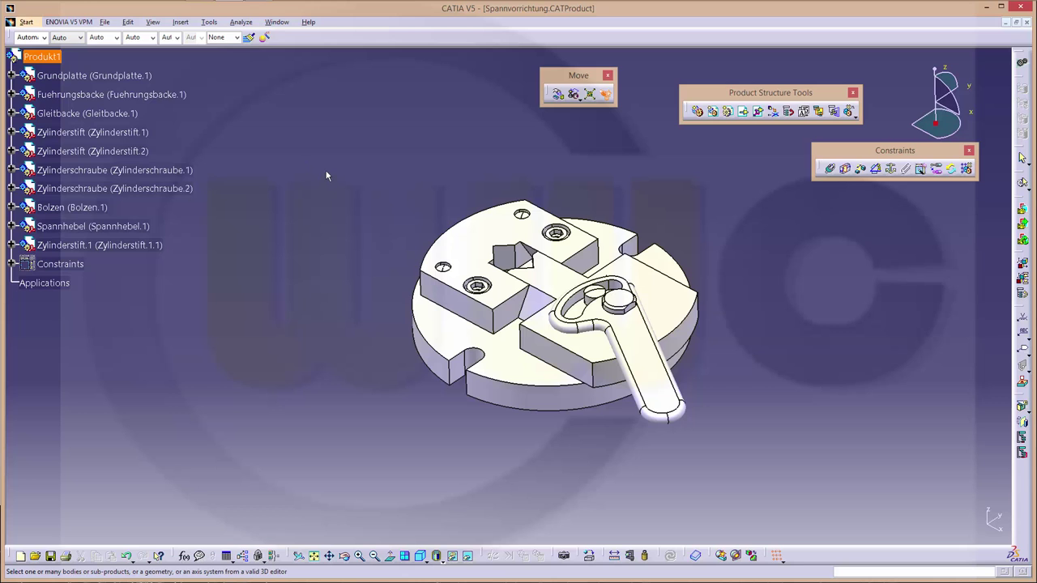
pyautogui.click(469, 242)
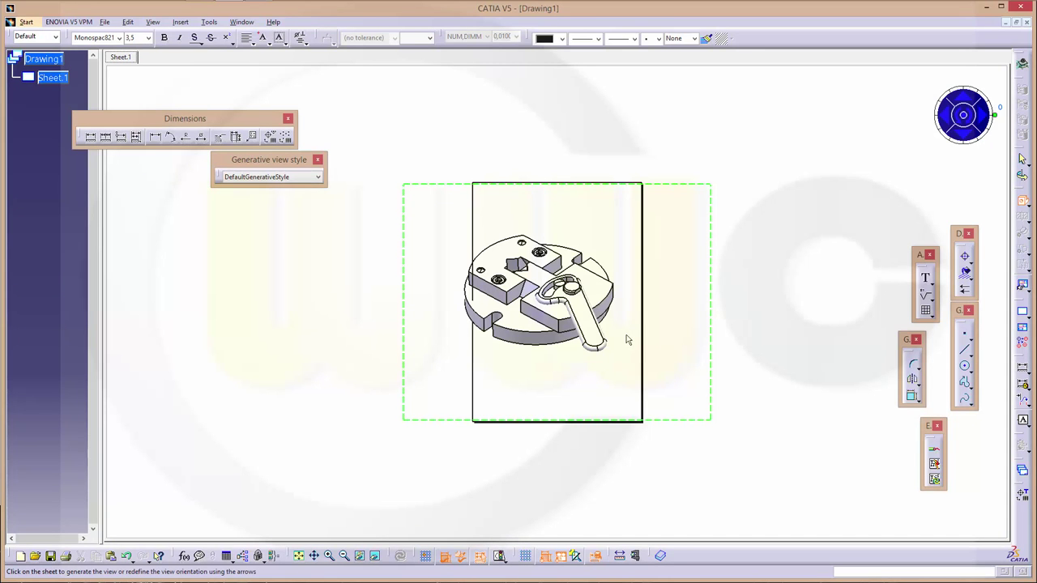
pyautogui.click(754, 326)
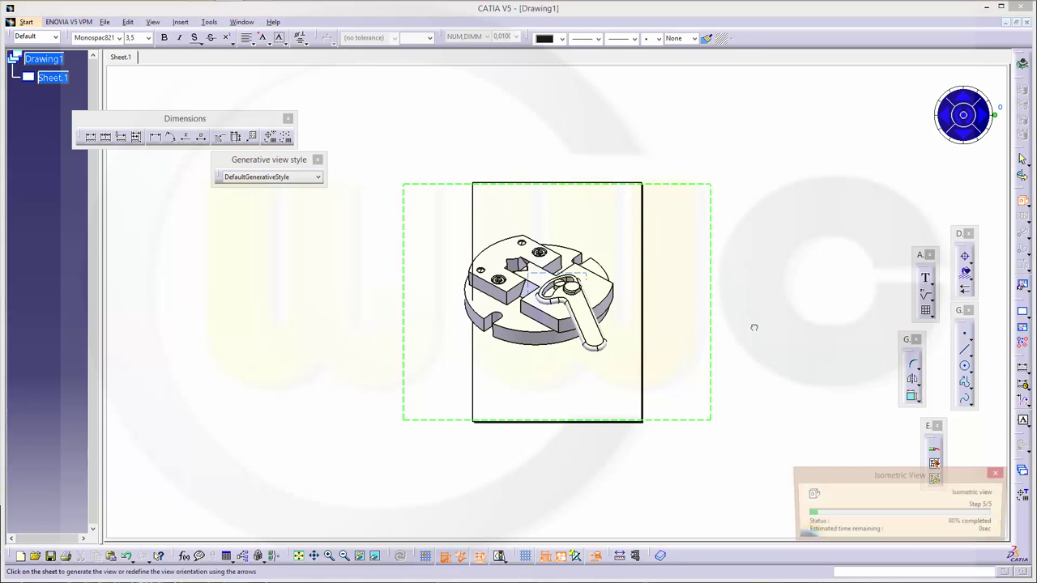
# Reposition the isometric view and delete its name and scale label.
pyautogui.moveTo(569, 385); pyautogui.dragTo(580, 387)
pyautogui.click(573, 371)
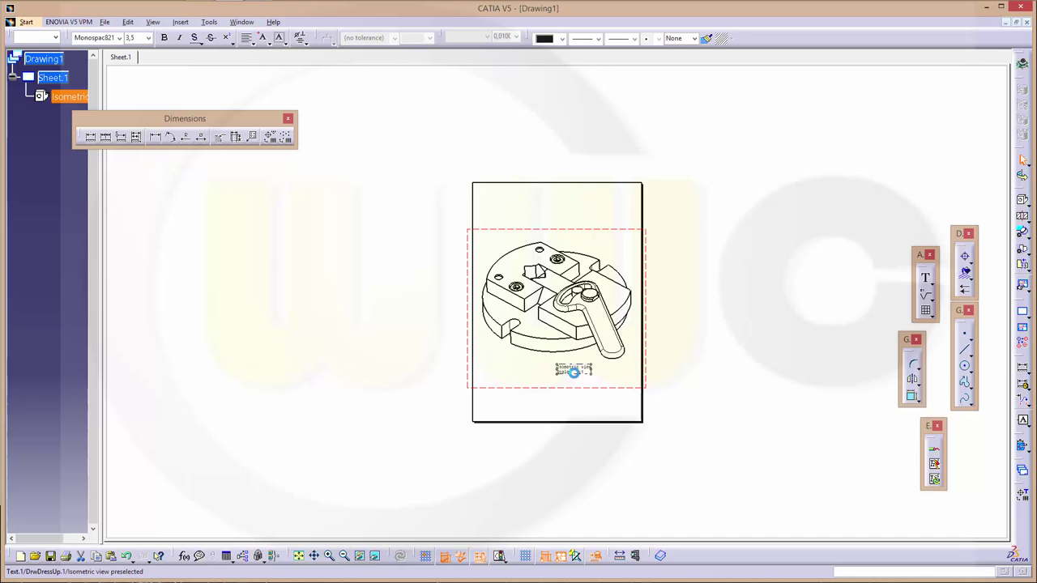
pyautogui.press('Delete')
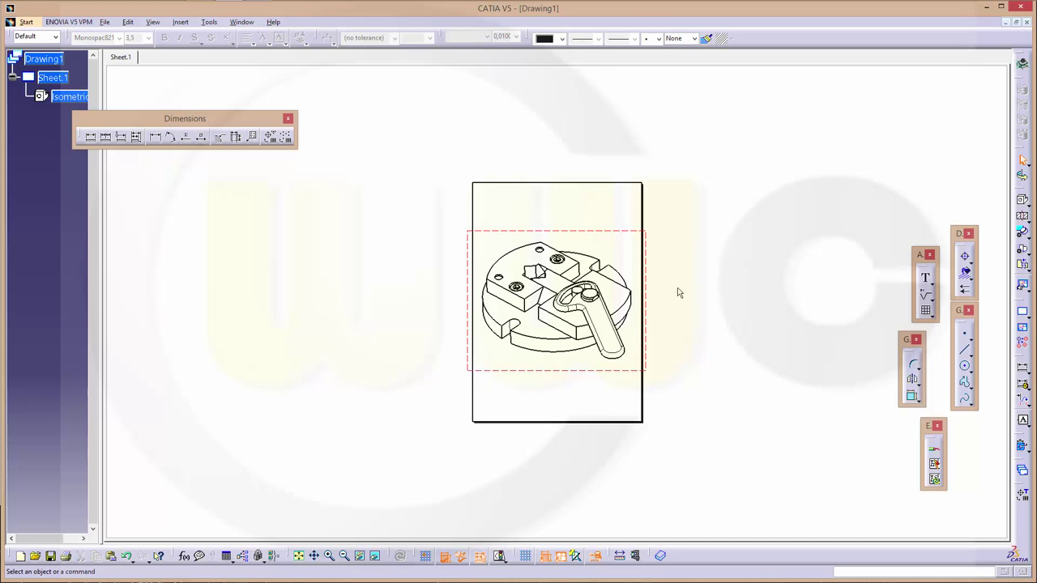
# Add Sheet.2 and start an advanced front view named Front View at scale 1:2.
pyautogui.click(1024, 314)
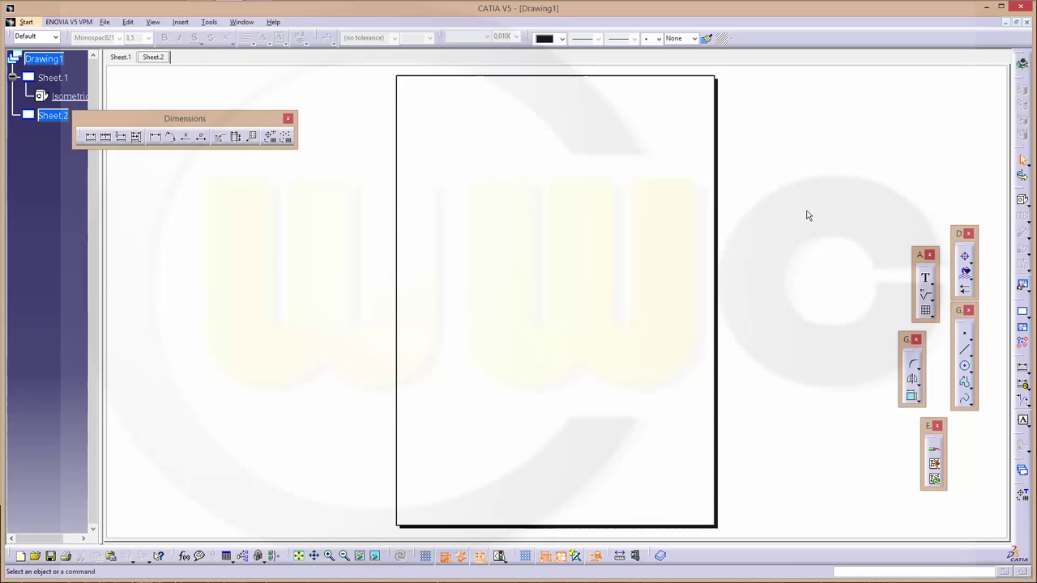
pyautogui.click(1028, 208)
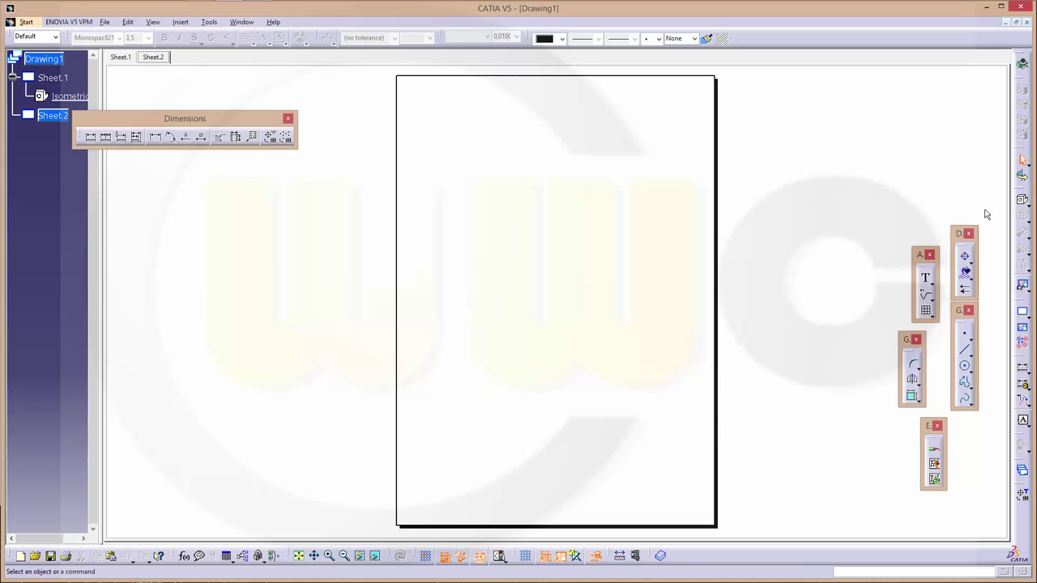
pyautogui.click(1025, 204)
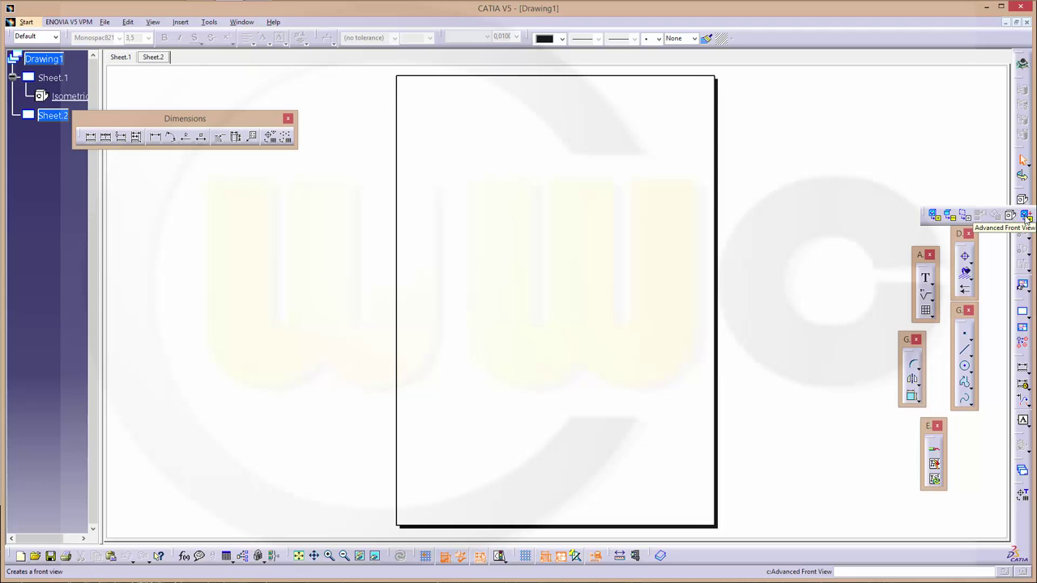
pyautogui.click(1025, 216)
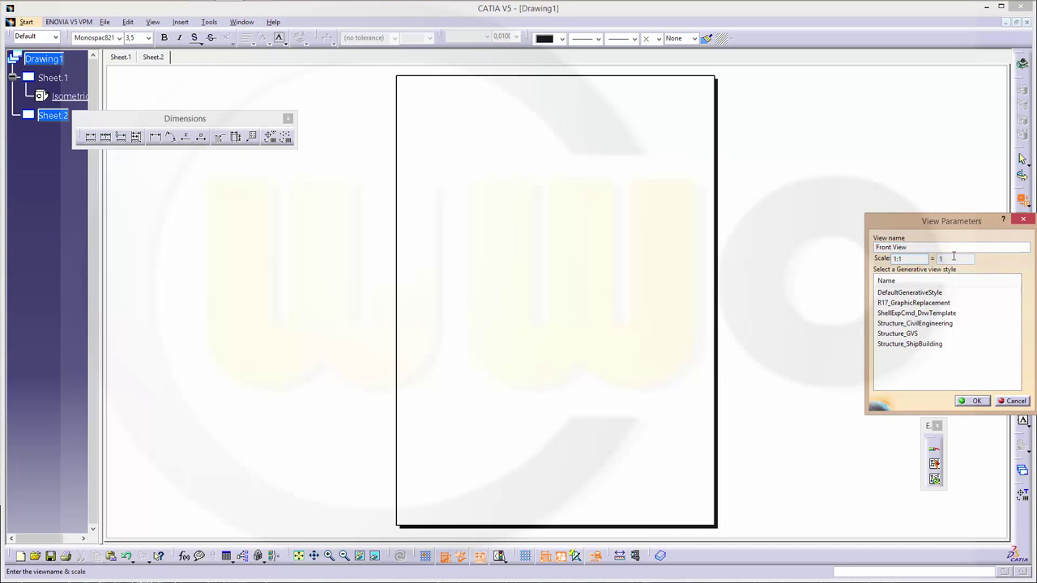
pyautogui.press('BackSpace')
pyautogui.click(972, 401)
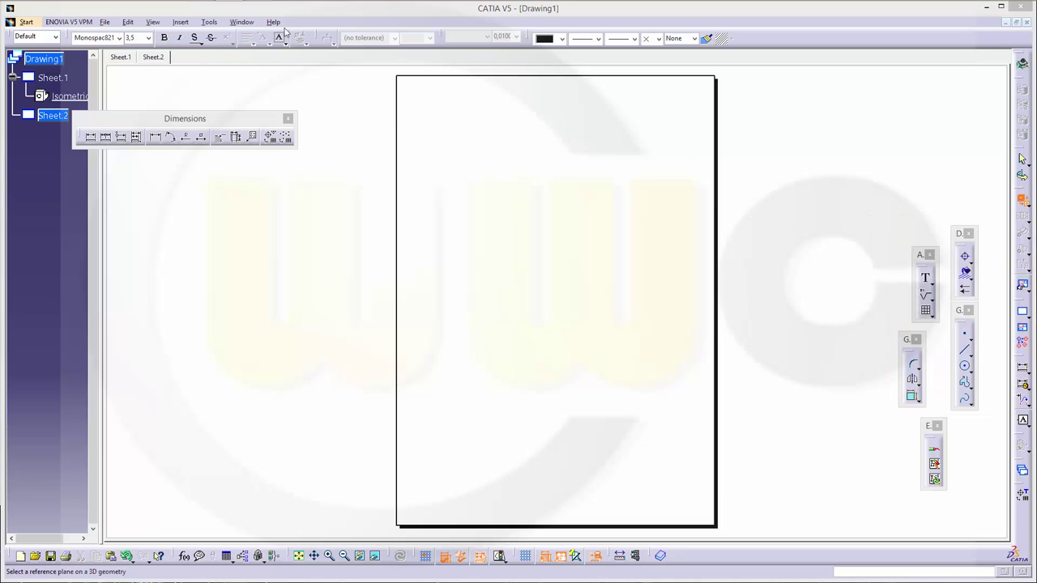
# Place the front view on Sheet.2 from a flat face of the Spannvorrichtung product.
pyautogui.click(246, 22)
pyautogui.click(278, 92)
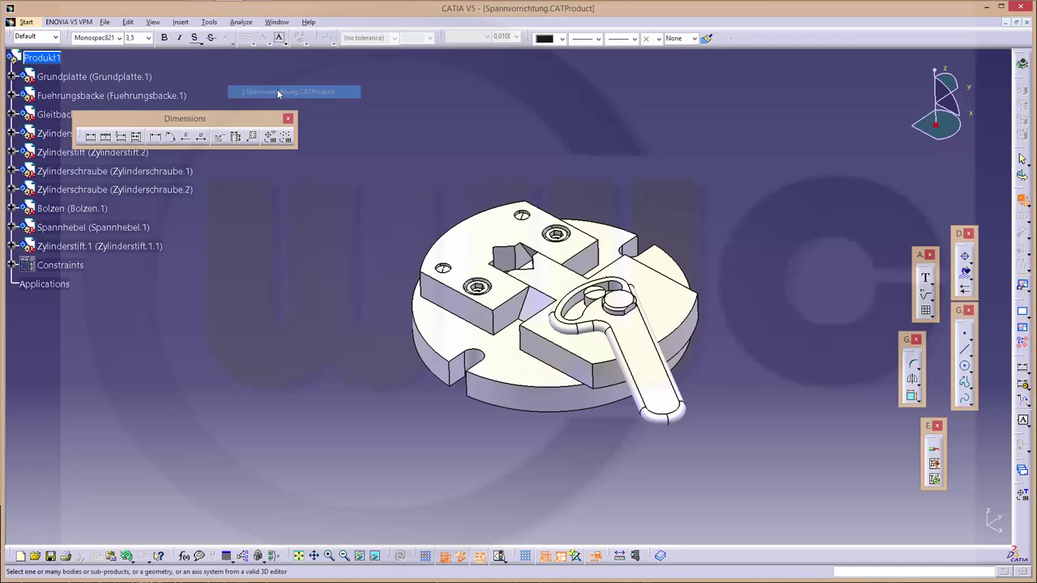
pyautogui.click(43, 58)
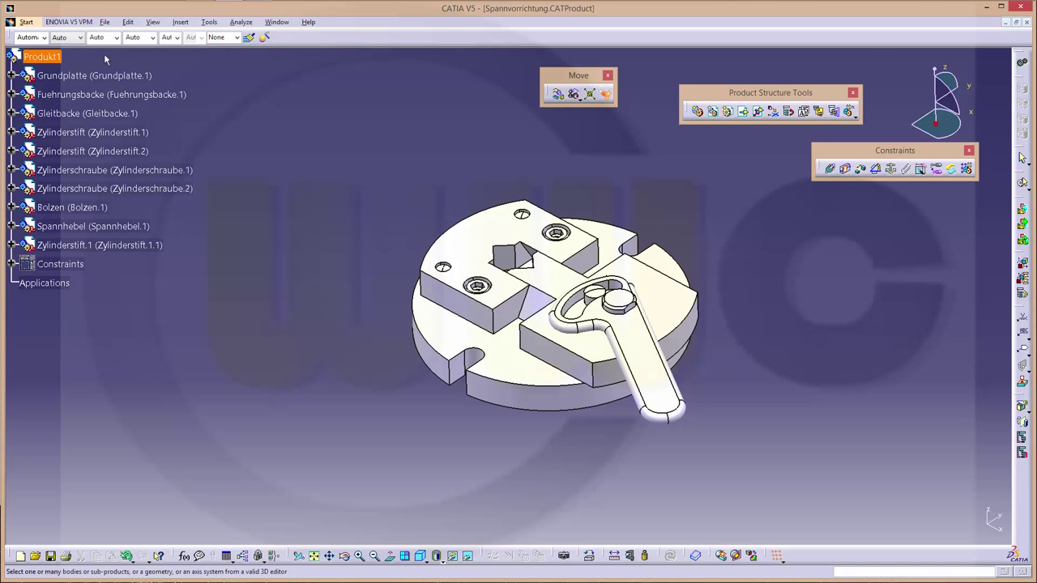
pyautogui.click(475, 251)
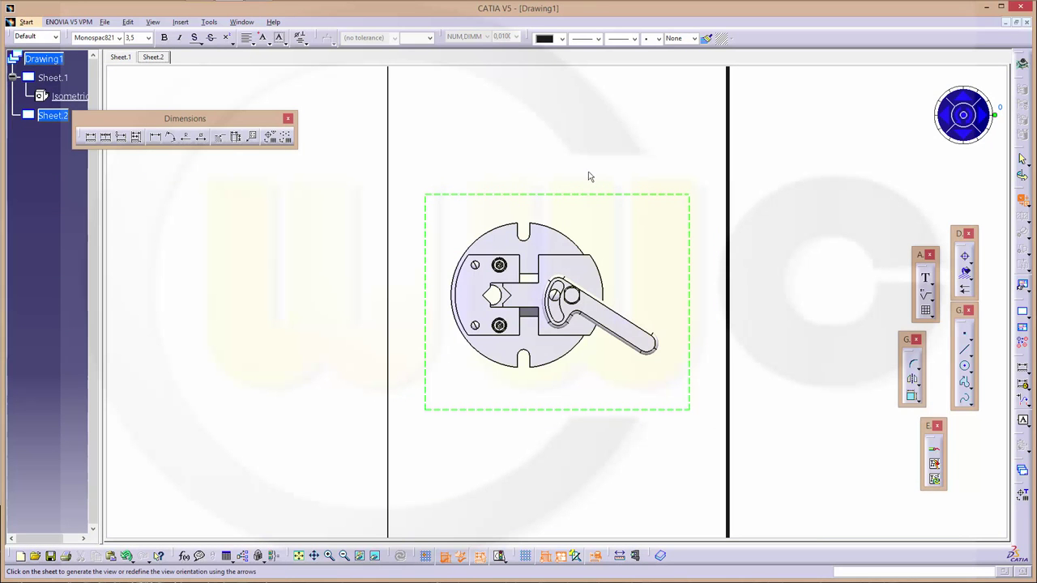
pyautogui.click(793, 207)
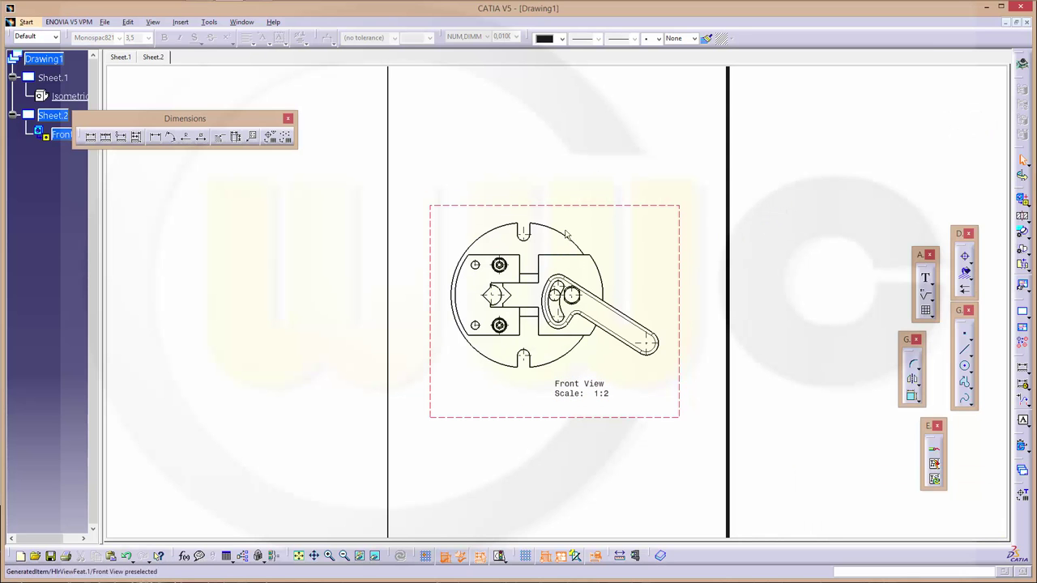
pyautogui.moveTo(556, 208); pyautogui.dragTo(554, 224)
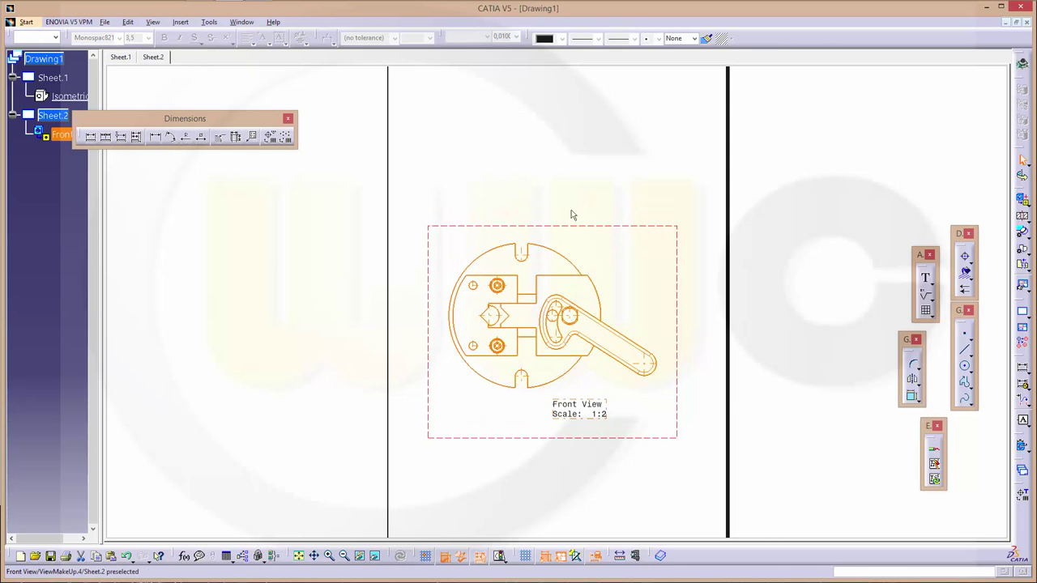
# Project a bottom view above the front view and fit the whole sheet.
pyautogui.click(1025, 199)
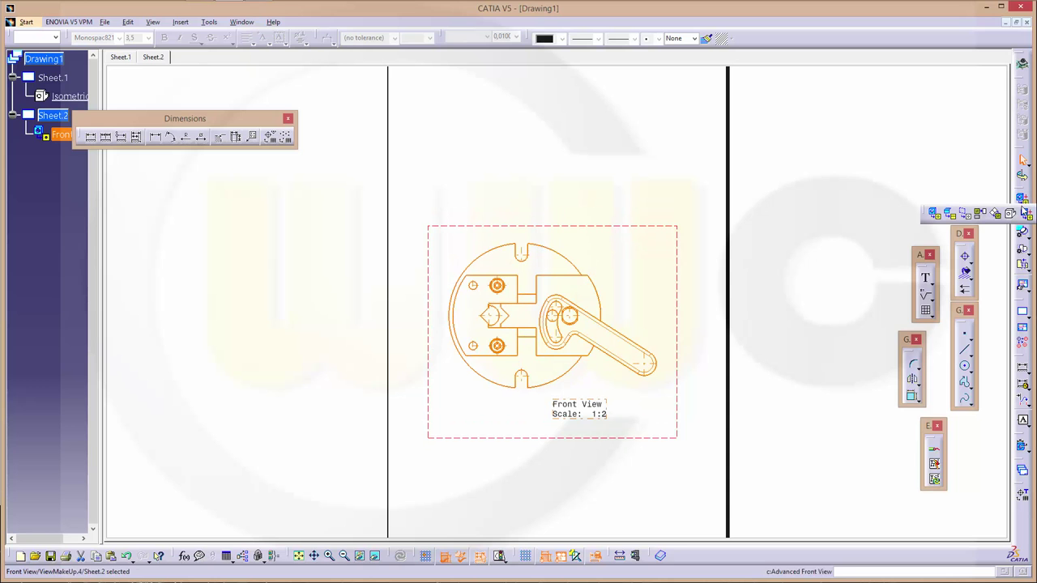
pyautogui.click(979, 213)
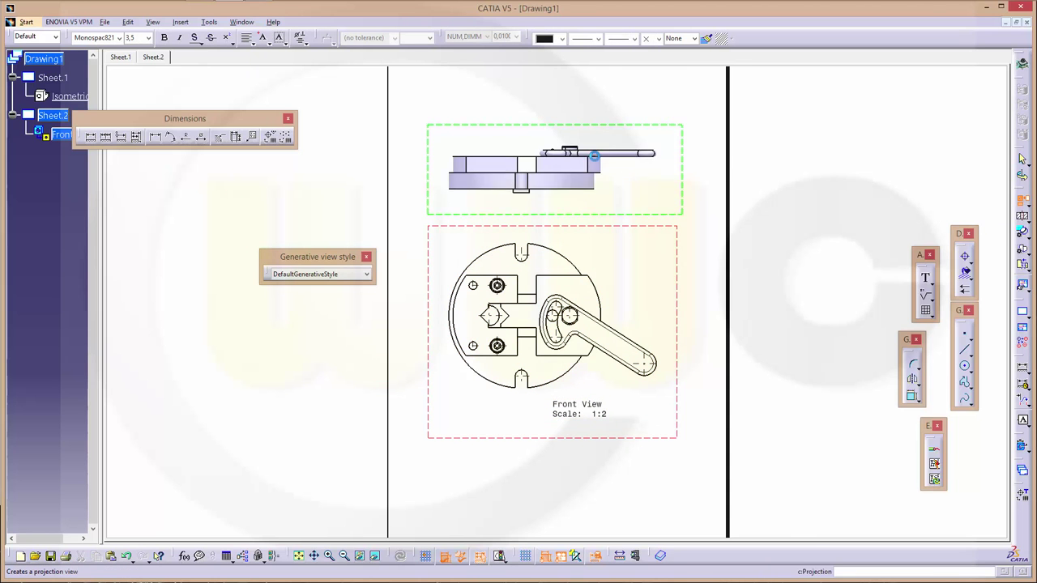
pyautogui.click(646, 222)
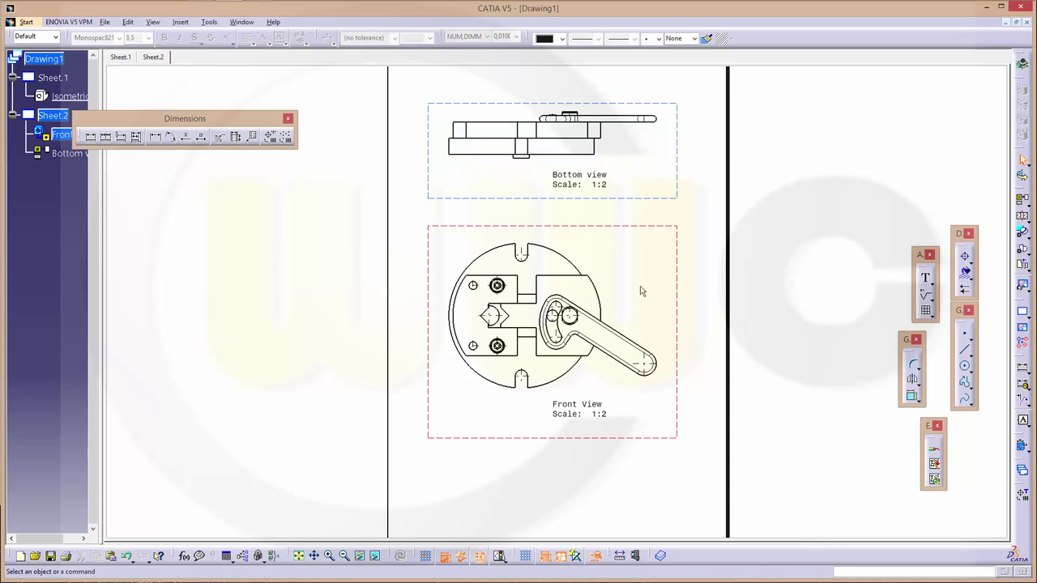
pyautogui.moveTo(640, 290)
pyautogui.mouseDown(button='middle')
pyautogui.moveTo(648, 216)
pyautogui.moveTo(646, 268)
pyautogui.mouseUp(button='middle')
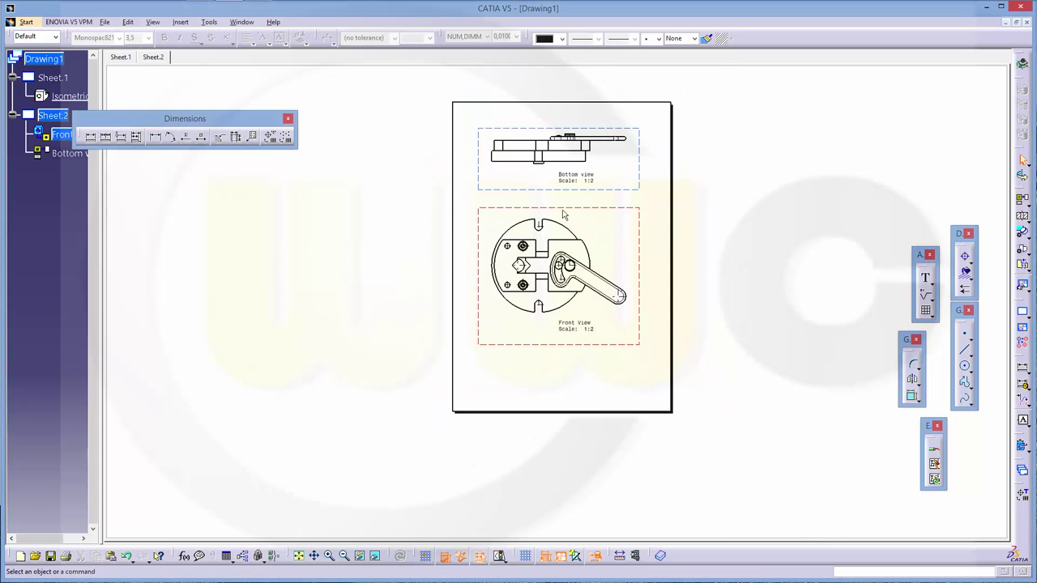
# Shift the views slightly up and switch to editing the sheet background.
pyautogui.moveTo(564, 207); pyautogui.dragTo(559, 191)
pyautogui.click(405, 270)
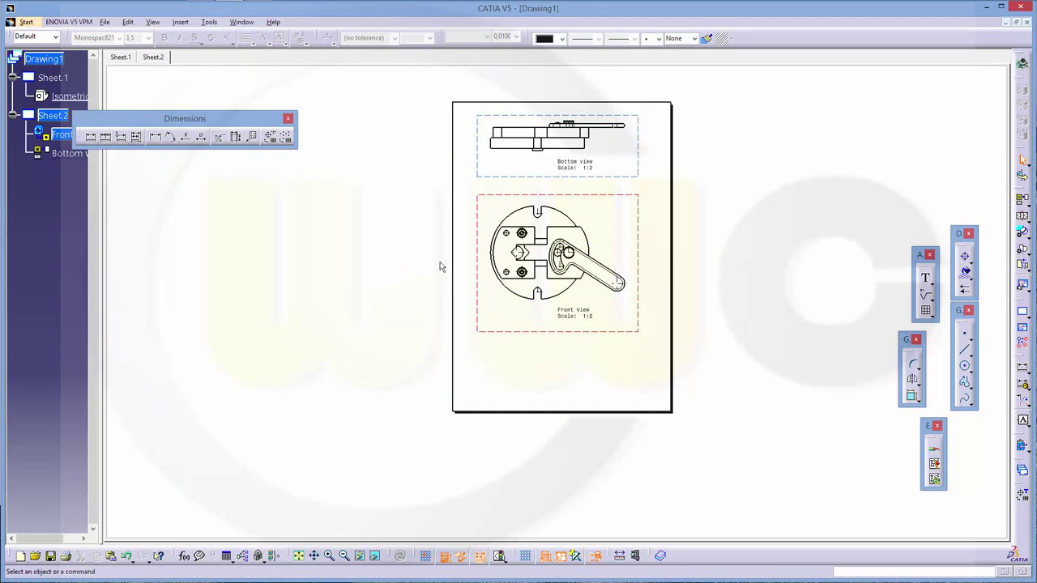
pyautogui.click(126, 24)
pyautogui.click(159, 302)
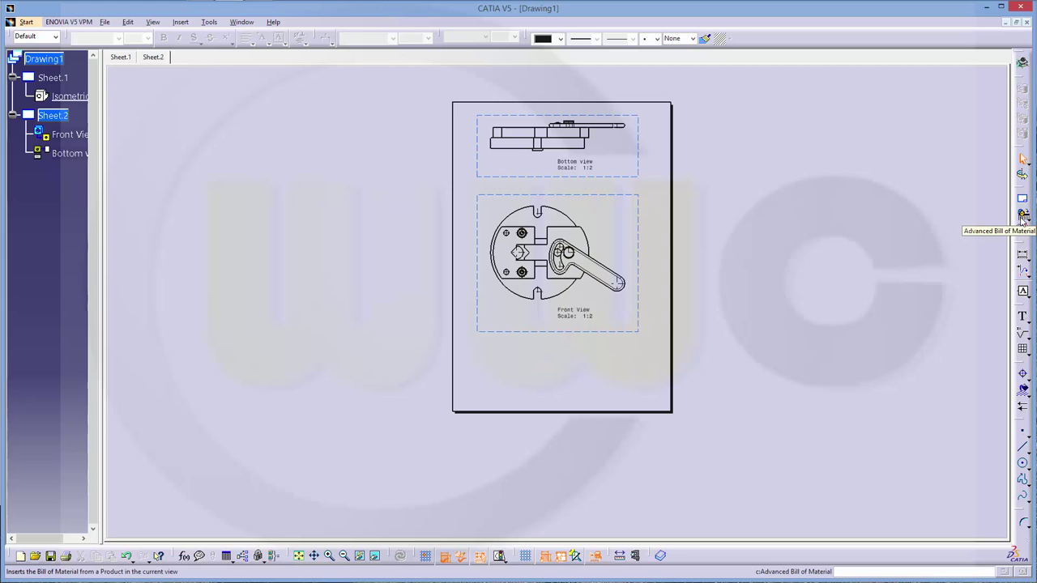
# Insert an advanced bill of materials for the Spannvorrichtung assembly below the front view.
pyautogui.click(1022, 217)
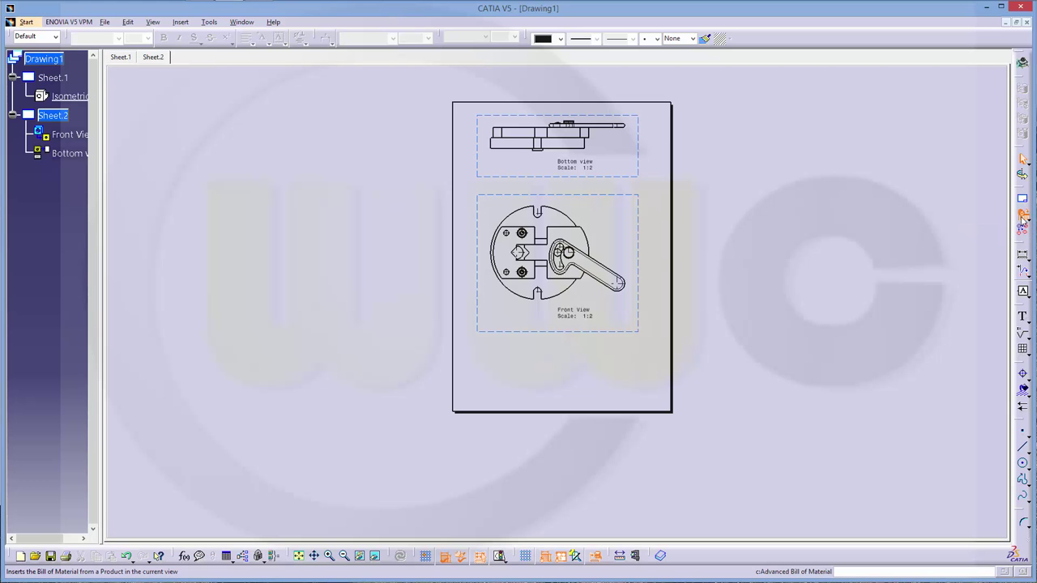
pyautogui.click(878, 356)
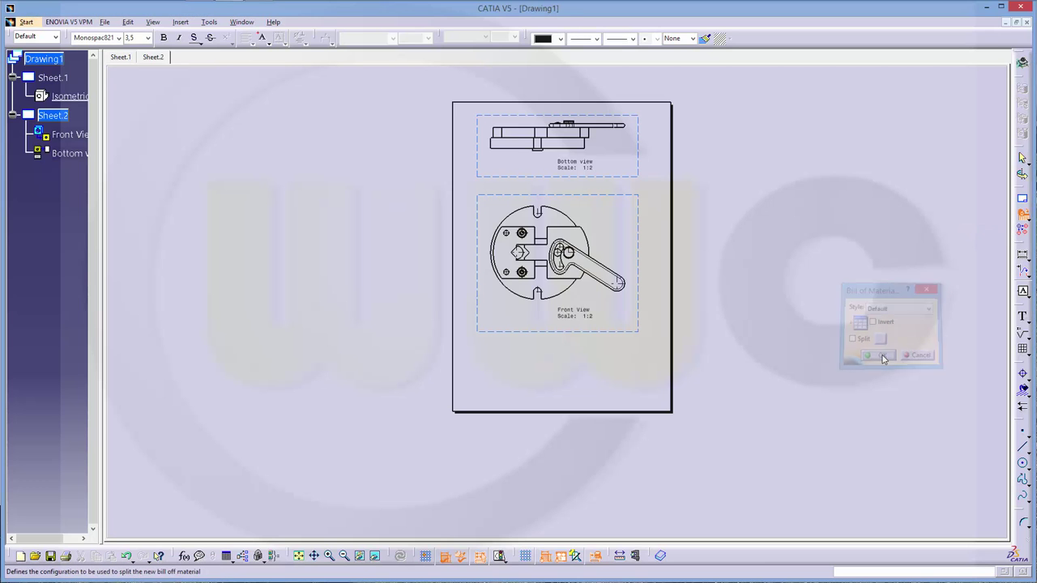
pyautogui.click(241, 21)
pyautogui.click(261, 92)
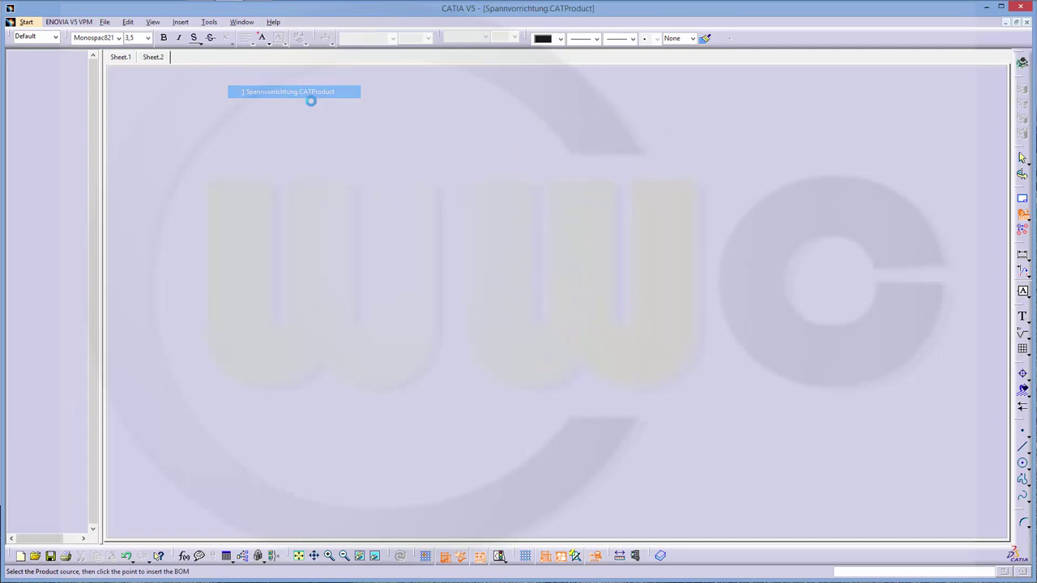
pyautogui.click(63, 59)
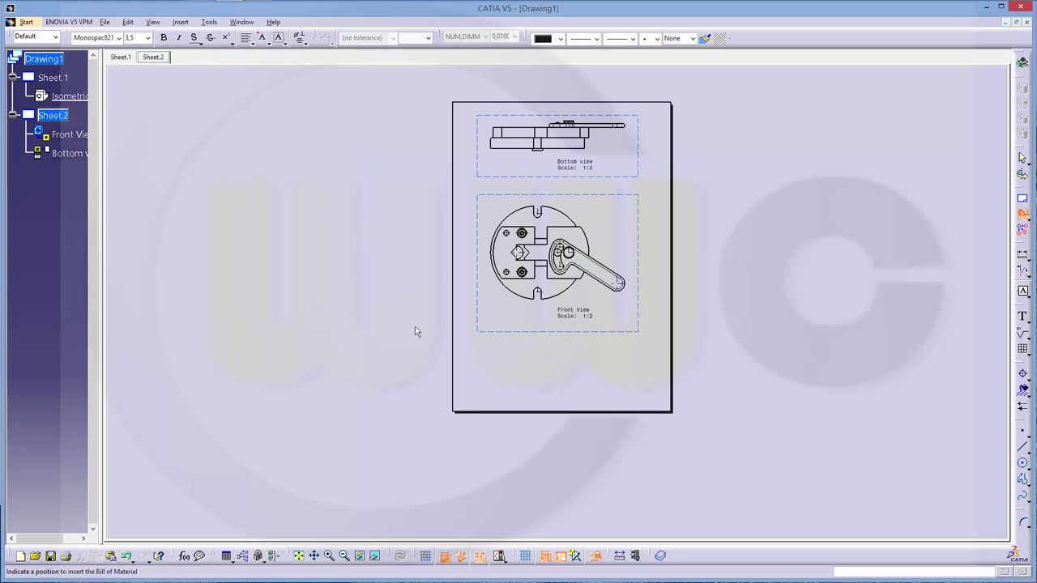
pyautogui.click(482, 353)
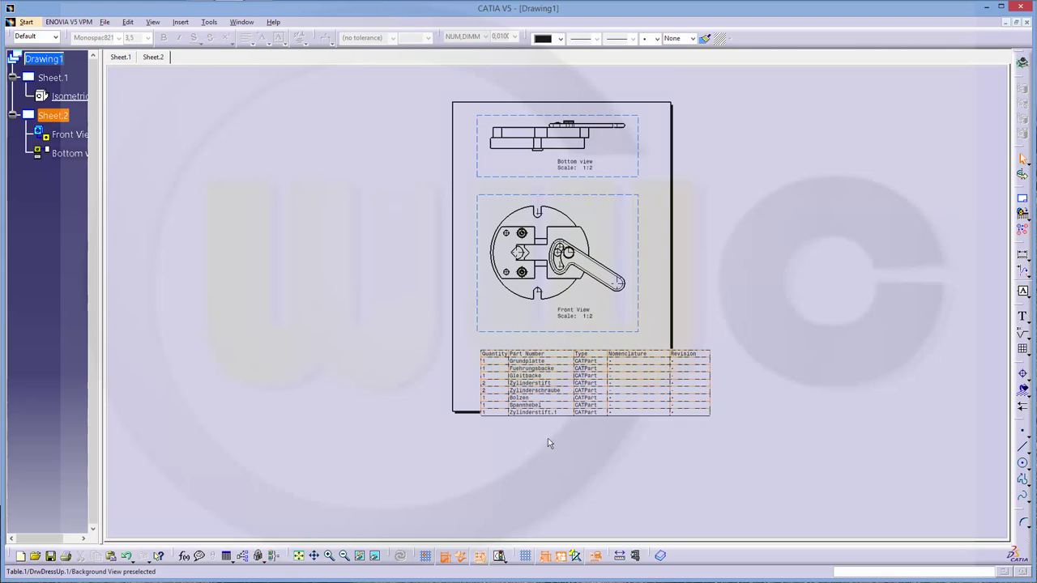
# Remove the Nomenclature property from the bill of materials' reported properties and apply.
pyautogui.rightClick(655, 354)
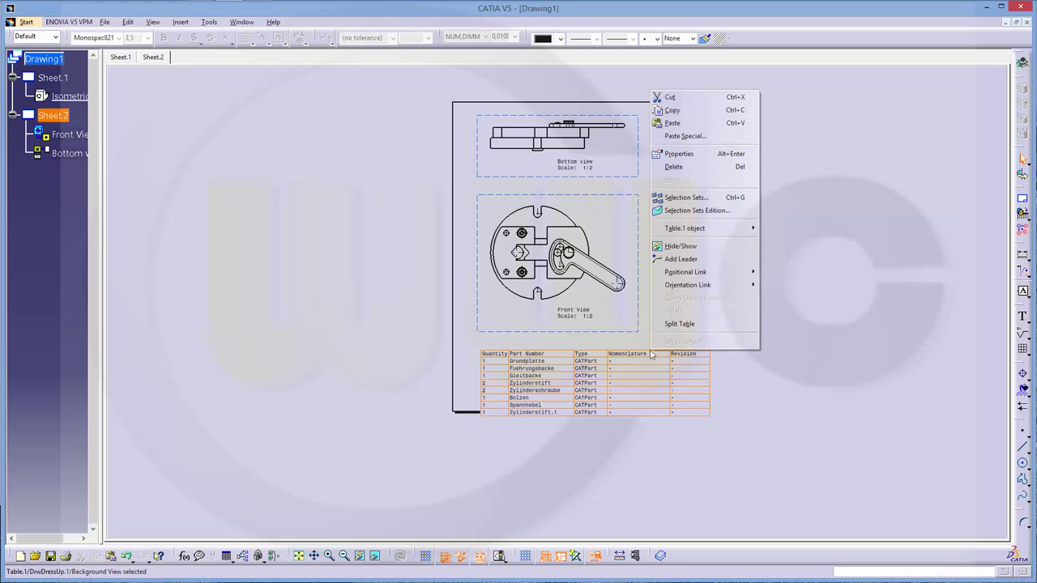
pyautogui.click(698, 154)
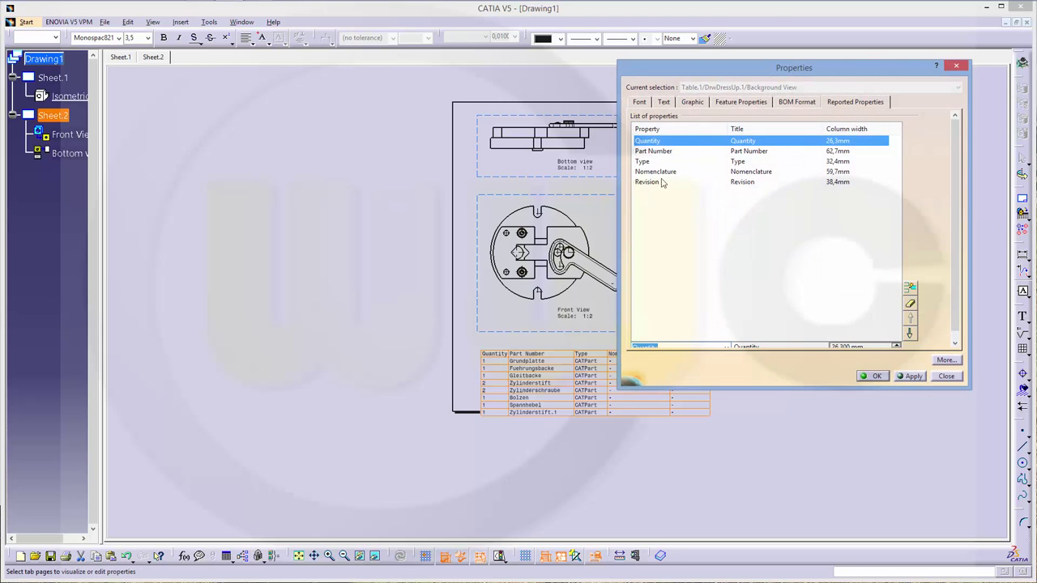
pyautogui.click(659, 171)
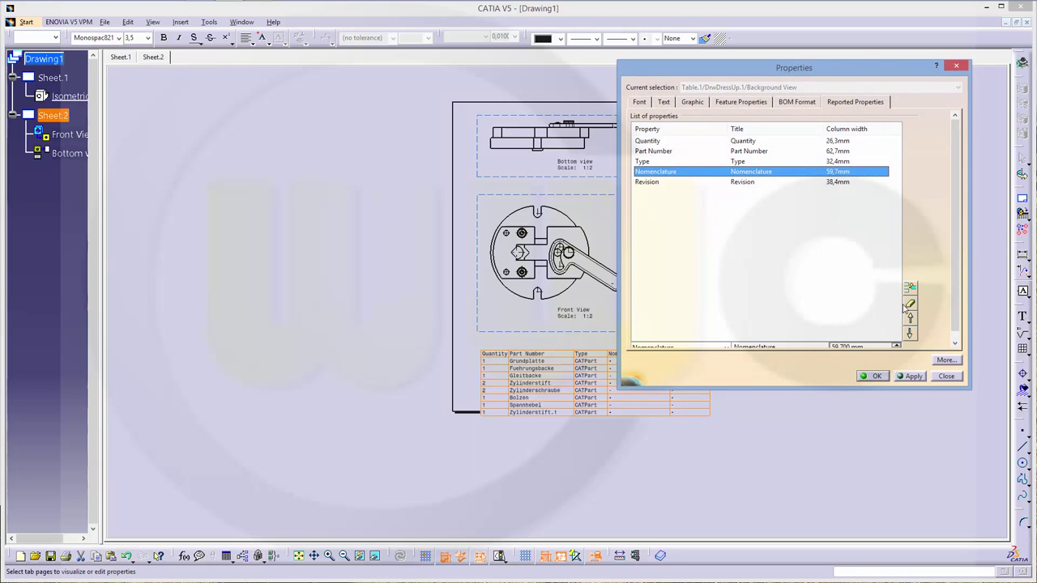
pyautogui.click(911, 306)
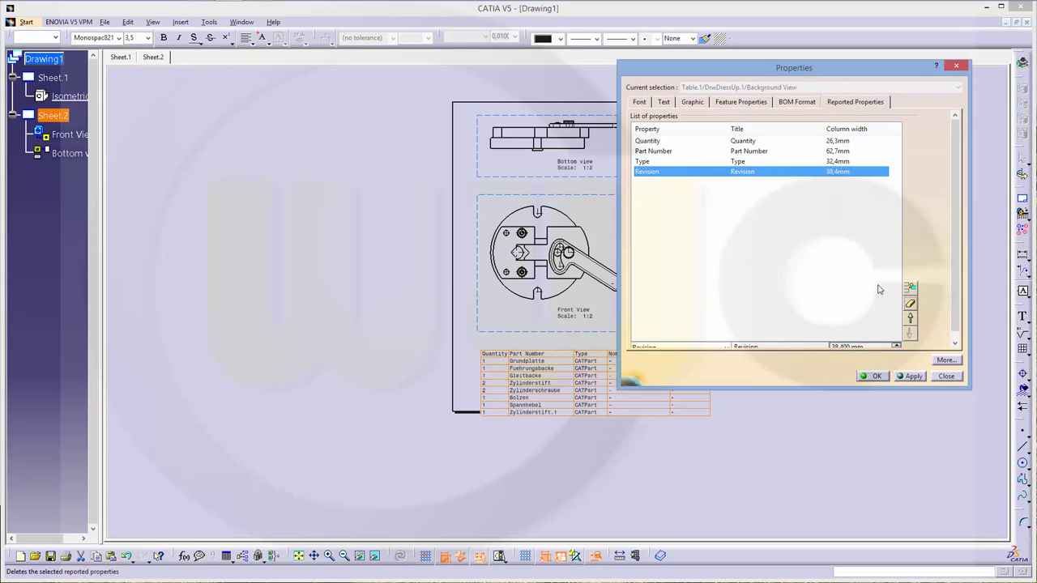
pyautogui.click(914, 378)
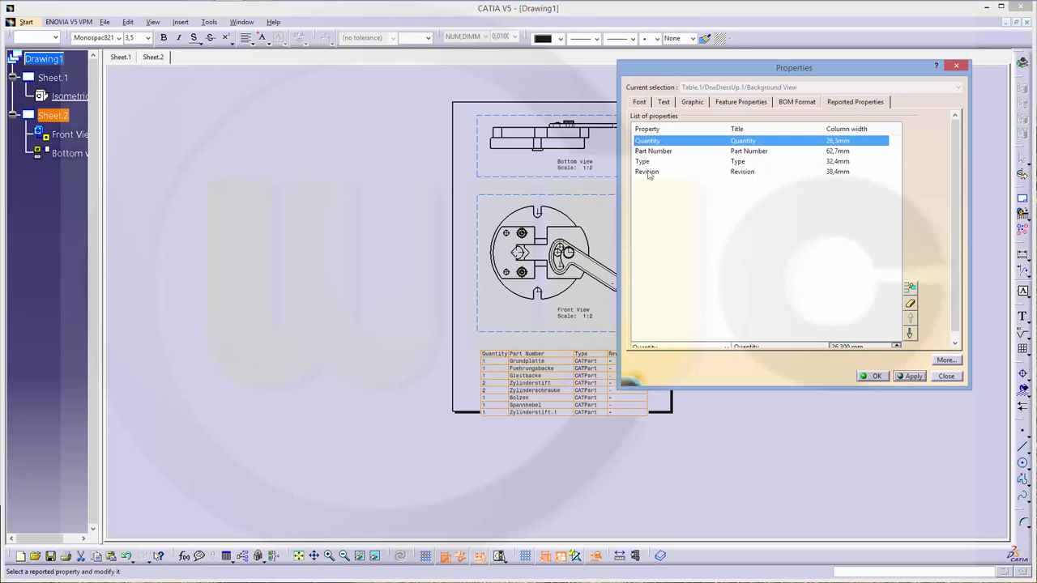
# Remove the Revision and Type properties from the bill of materials.
pyautogui.click(648, 173)
pyautogui.click(910, 303)
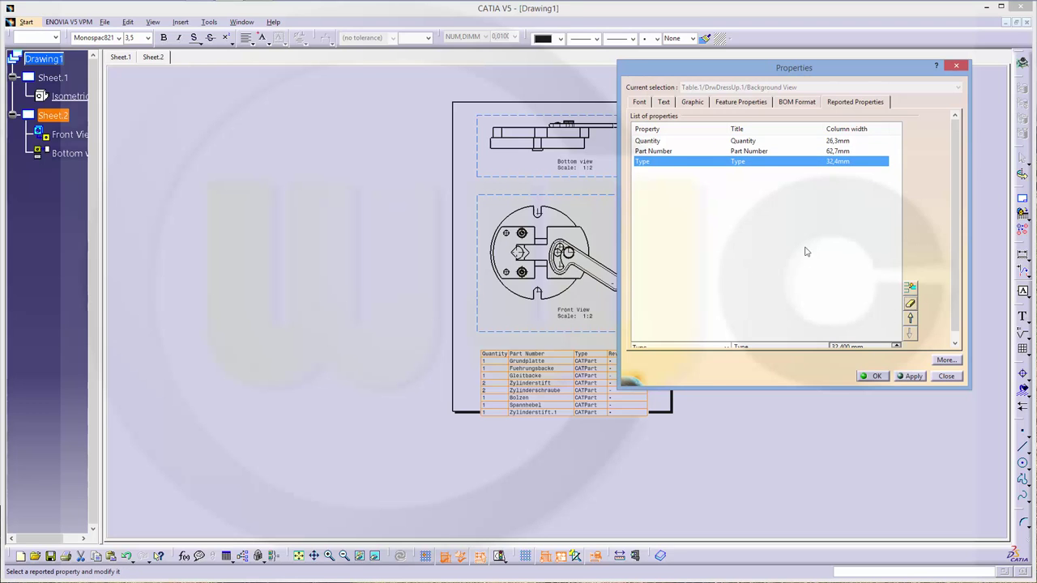
pyautogui.click(912, 376)
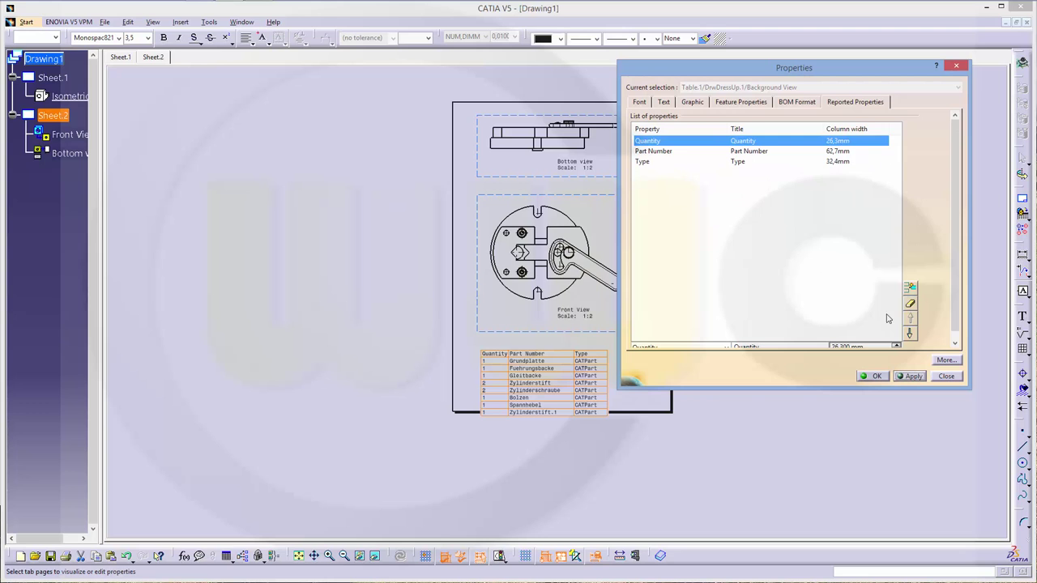
pyautogui.click(645, 162)
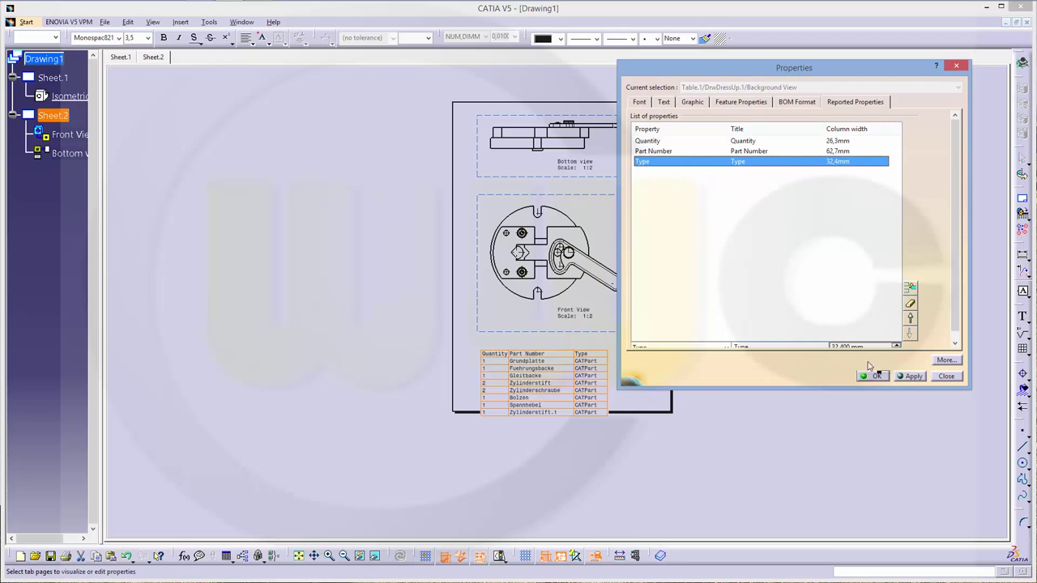
pyautogui.click(911, 303)
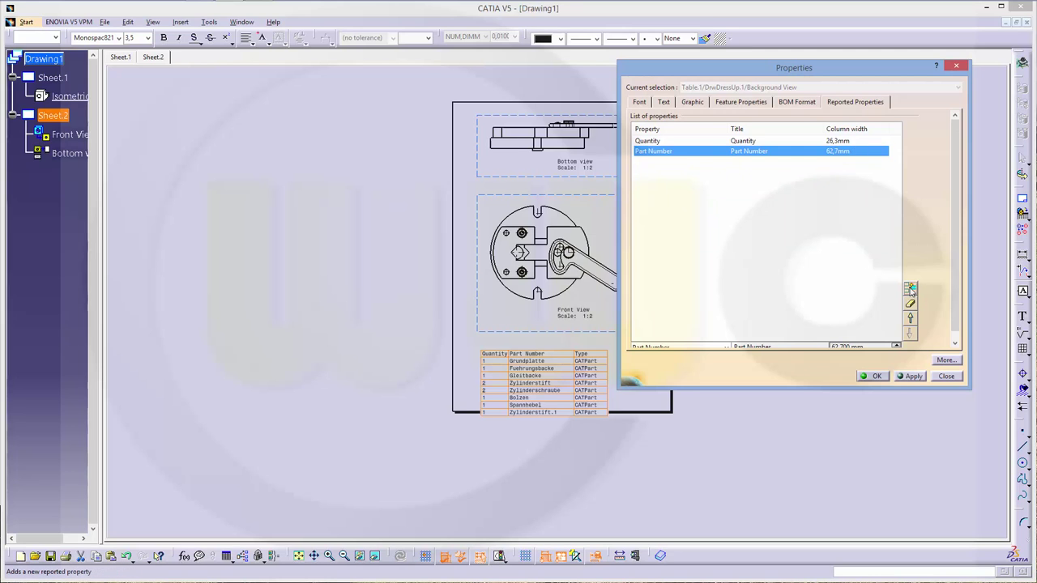
# Add a Material property as the third column, titled 'Material', and apply.
pyautogui.click(911, 290)
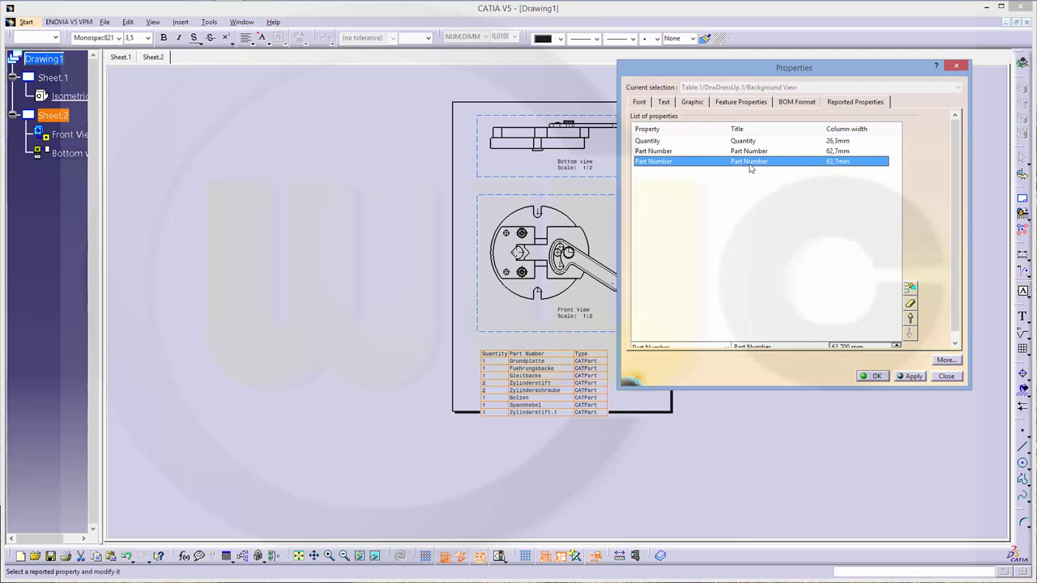
pyautogui.scroll(-1, 956, 280)
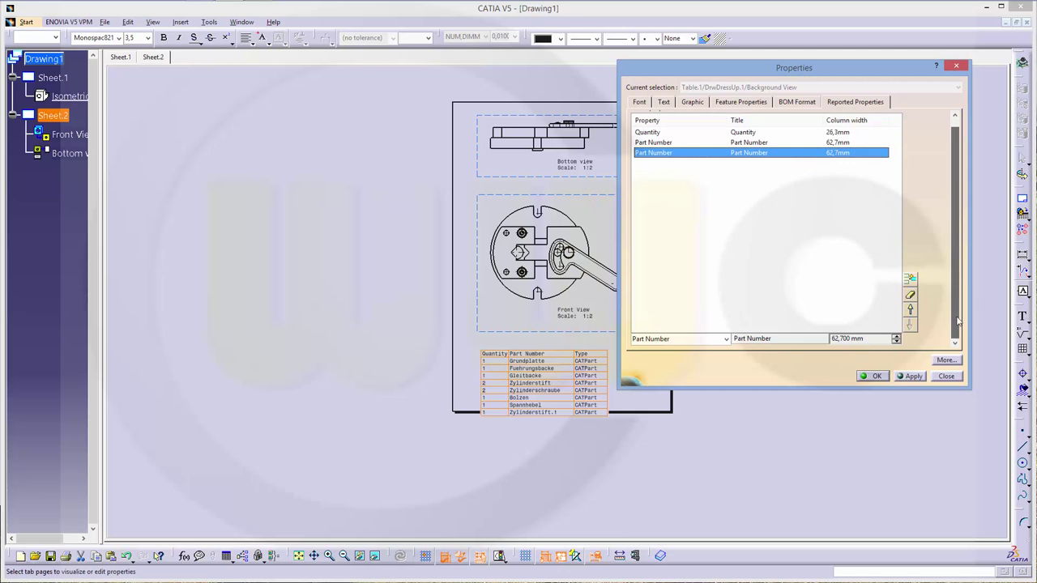
pyautogui.click(726, 340)
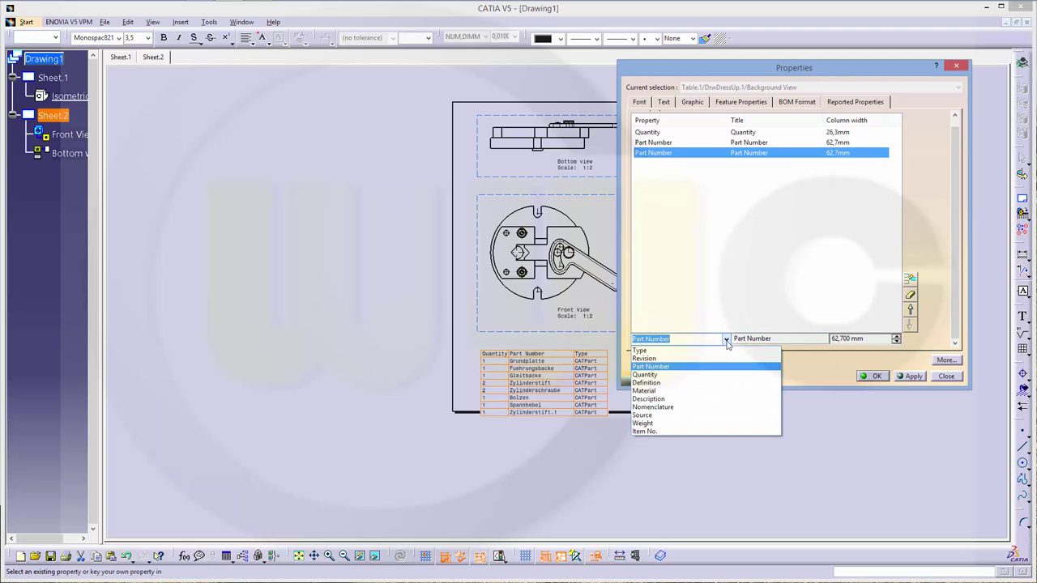
pyautogui.click(687, 390)
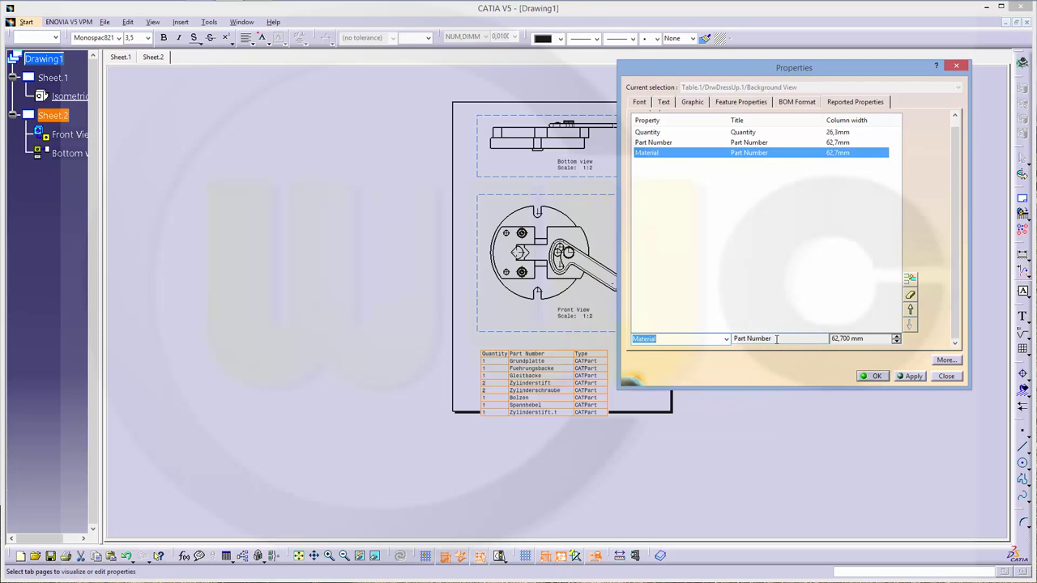
pyautogui.moveTo(771, 339); pyautogui.dragTo(726, 335)
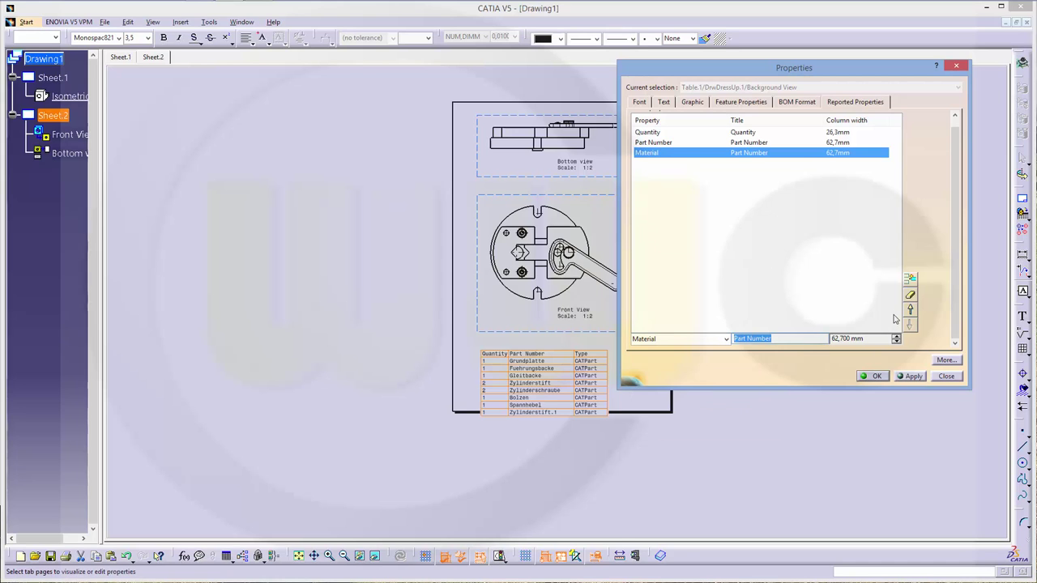
pyautogui.write('Material')
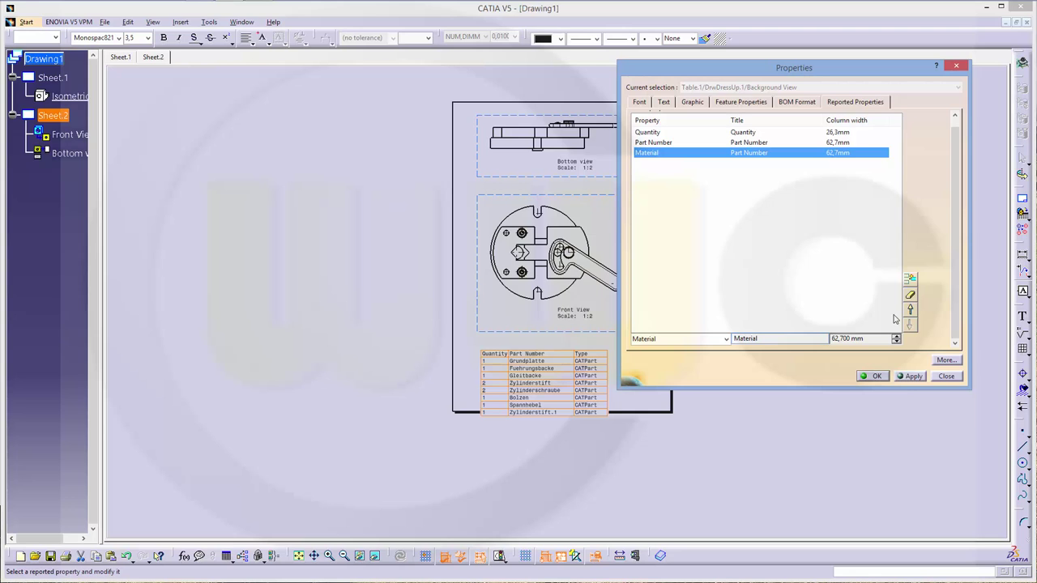
pyautogui.click(913, 377)
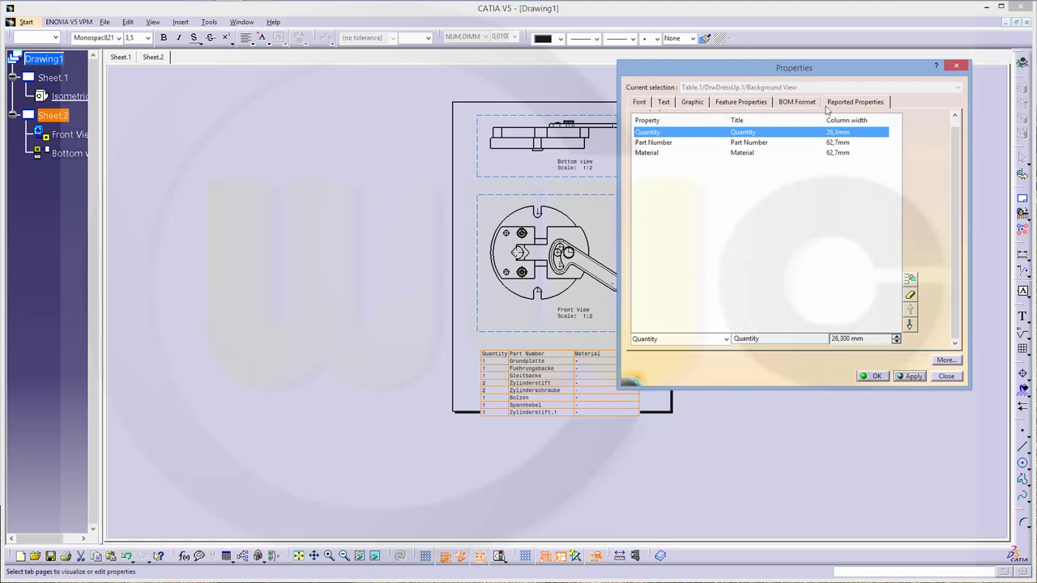
# Close the table properties and move the parts list up just under the front view.
pyautogui.click(874, 376)
pyautogui.moveTo(627, 354); pyautogui.dragTo(616, 337)
pyautogui.click(687, 295)
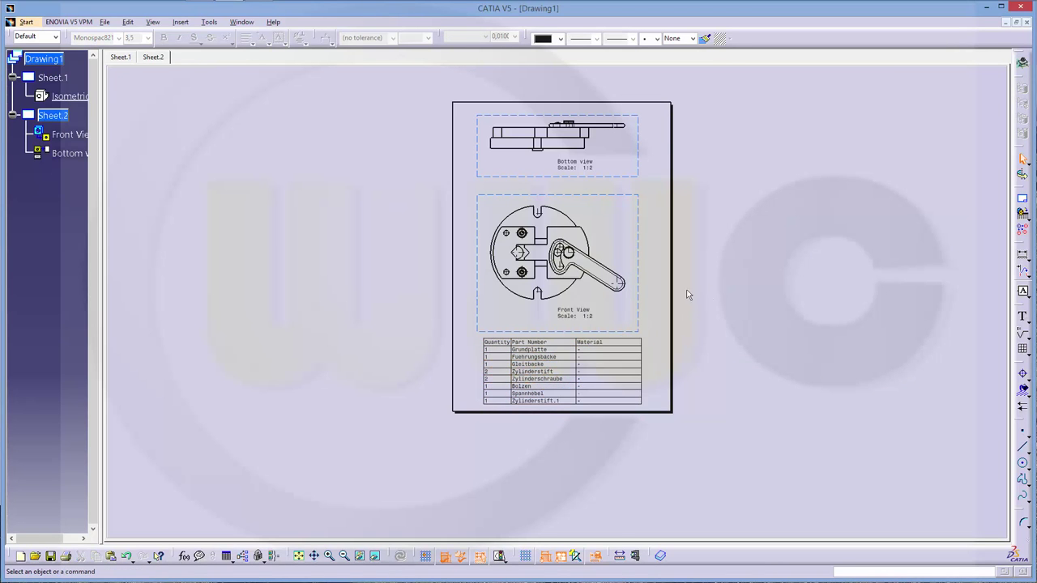
# Make Front View the working view and zoom in on the sheet.
pyautogui.click(128, 22)
pyautogui.click(162, 303)
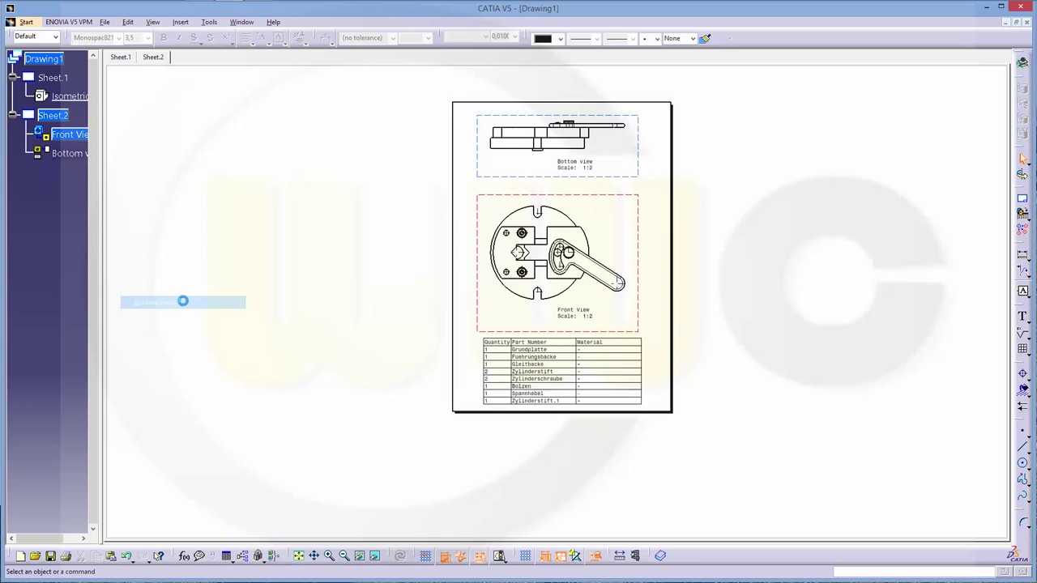
pyautogui.moveTo(705, 295); pyautogui.dragTo(640, 303, button='middle')
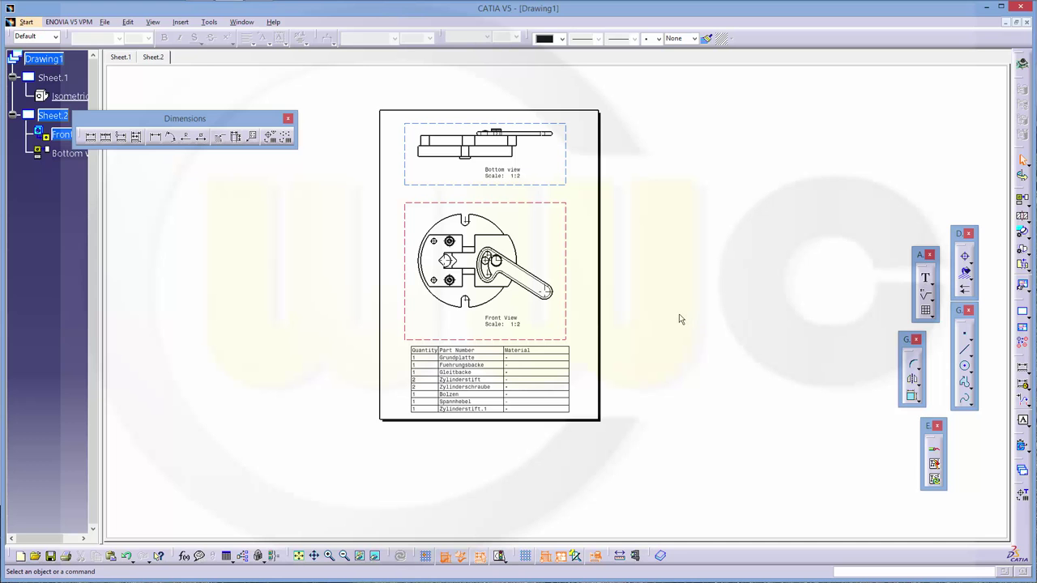
pyautogui.moveTo(624, 334)
pyautogui.mouseDown(button='middle')
pyautogui.moveTo(673, 329)
pyautogui.moveTo(674, 267)
pyautogui.moveTo(666, 314)
pyautogui.mouseUp(button='middle')
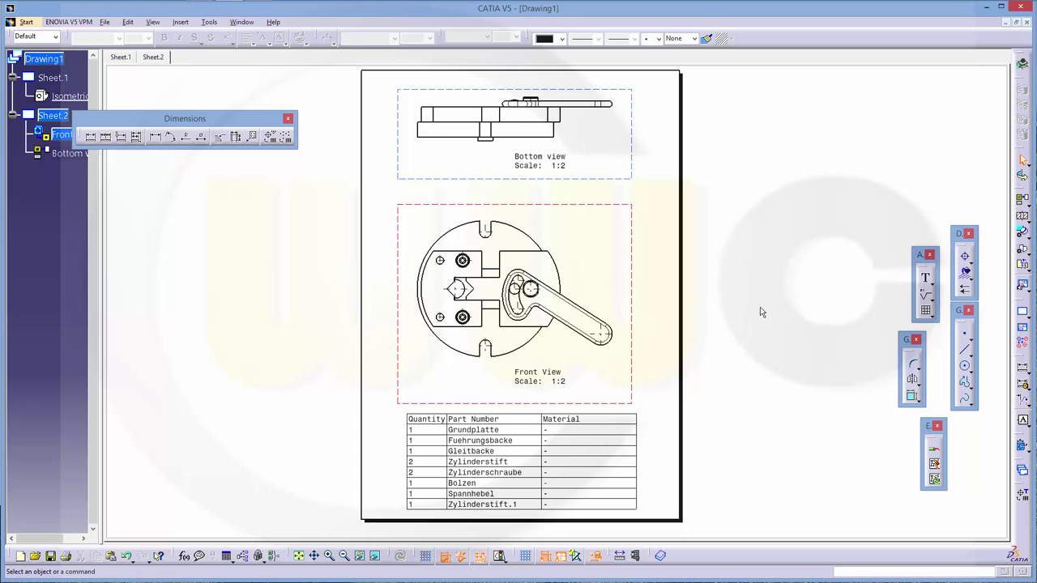
pyautogui.click(1022, 445)
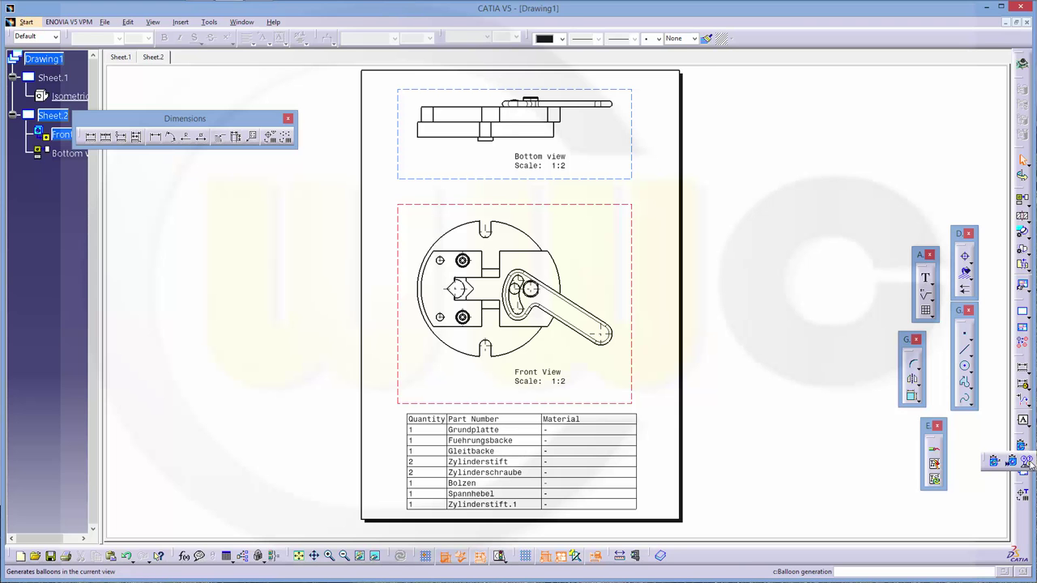
# Generate numbered balloons for the front view and move balloons 6, 7 and 8 closer.
pyautogui.click(1027, 461)
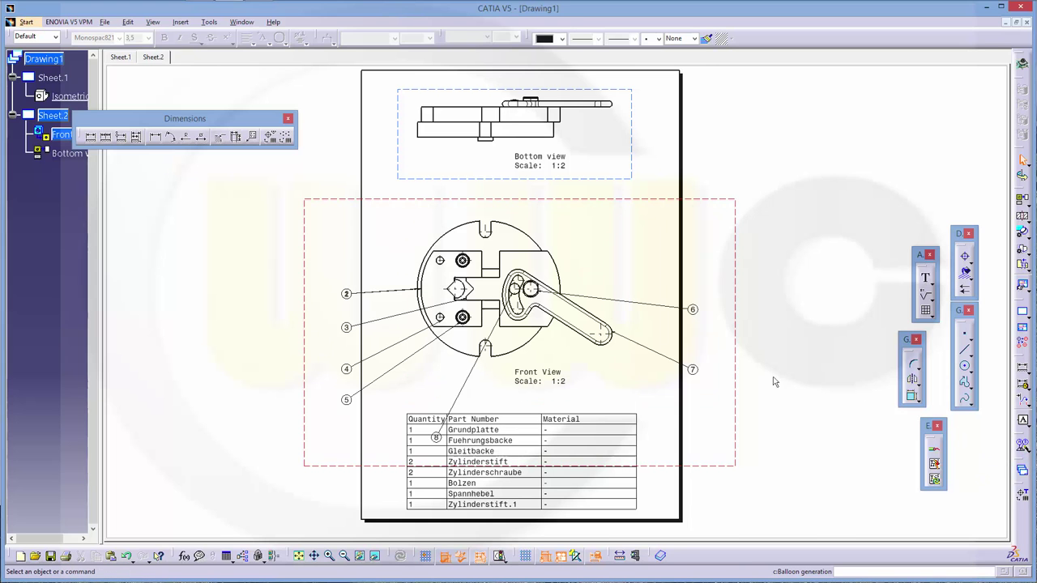
pyautogui.scroll(2, 588, 341)
pyautogui.scroll(-1, 687, 319)
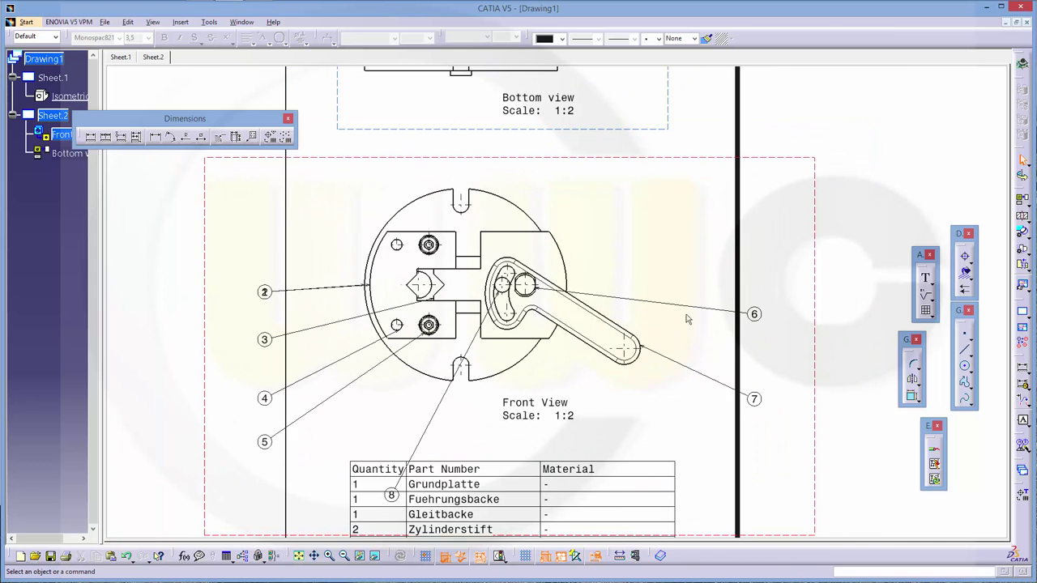
pyautogui.moveTo(747, 312); pyautogui.dragTo(660, 227)
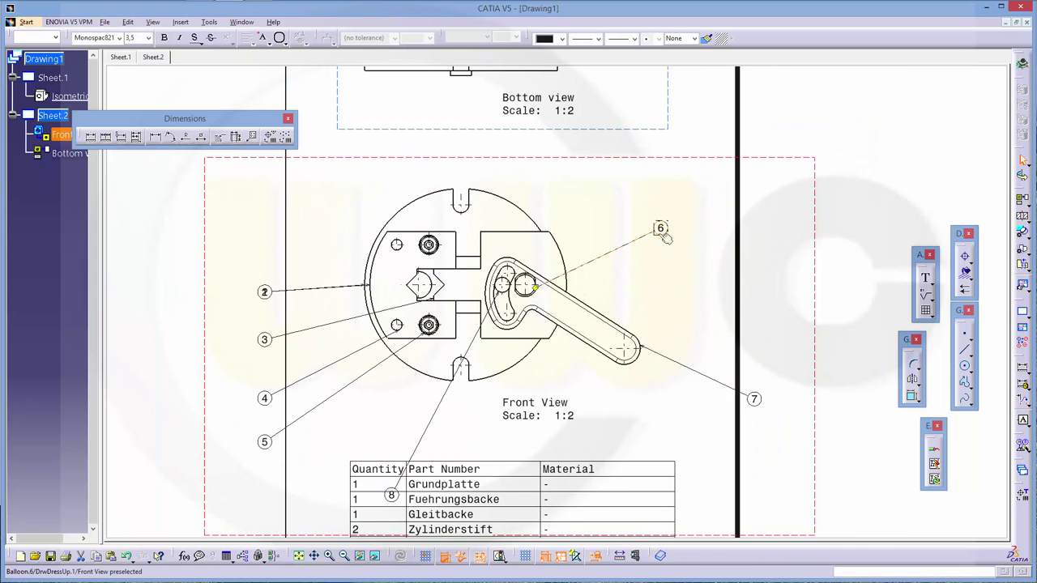
pyautogui.moveTo(756, 400); pyautogui.dragTo(681, 356)
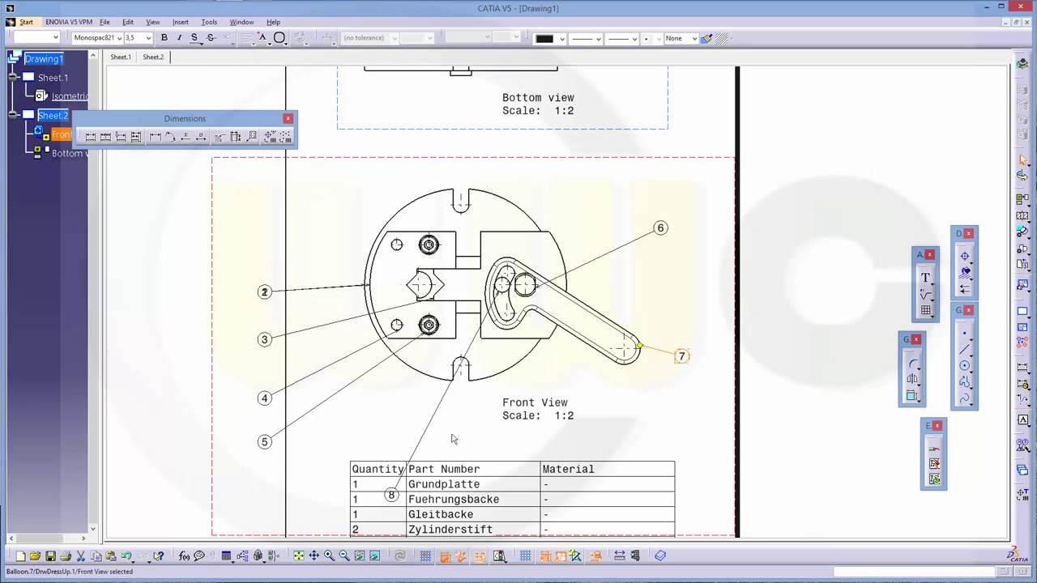
pyautogui.moveTo(391, 495); pyautogui.dragTo(467, 421)
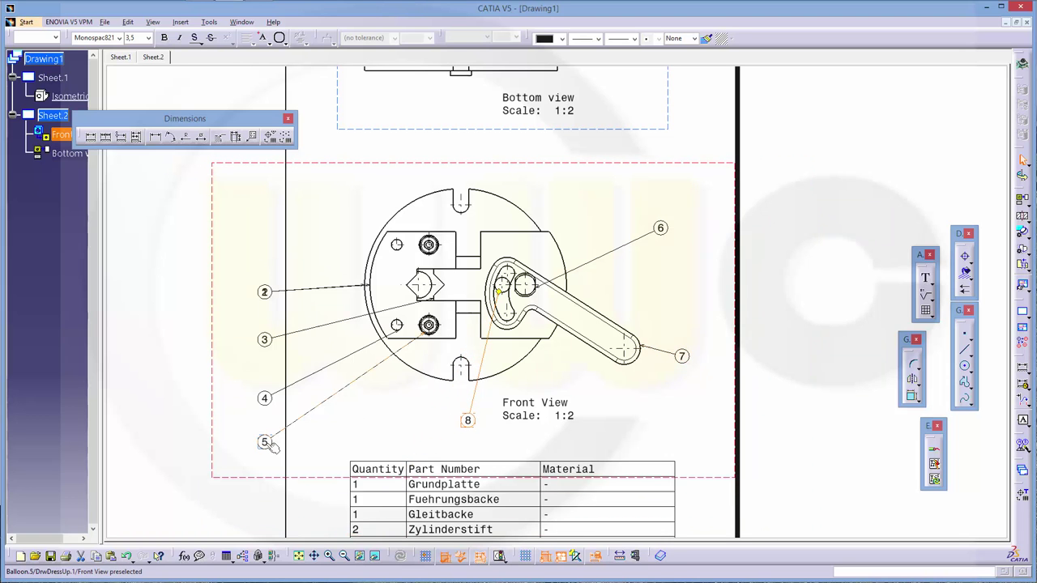
# Move balloons 5, 4, 1 and 2 in around the front view, separating 1 and 2.
pyautogui.moveTo(265, 441); pyautogui.dragTo(361, 398)
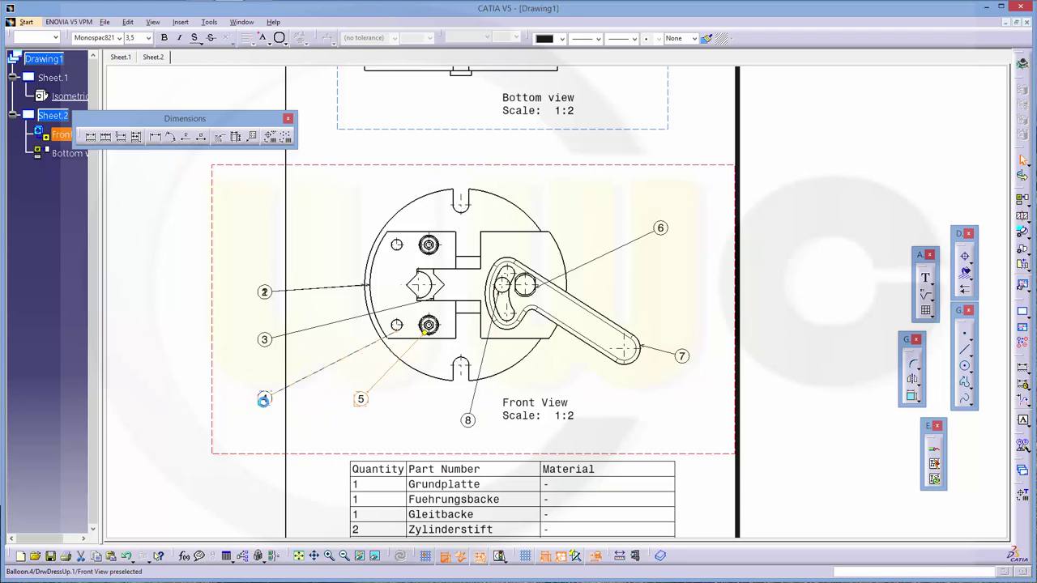
pyautogui.moveTo(264, 397); pyautogui.dragTo(323, 307)
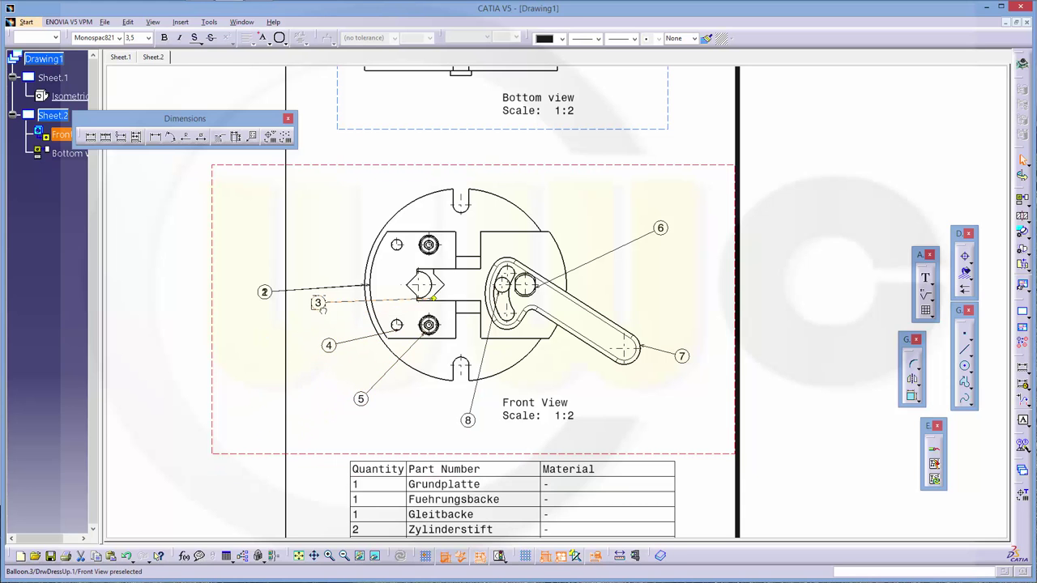
pyautogui.moveTo(264, 292); pyautogui.dragTo(328, 259)
pyautogui.moveTo(265, 292); pyautogui.dragTo(339, 217)
pyautogui.click(574, 385)
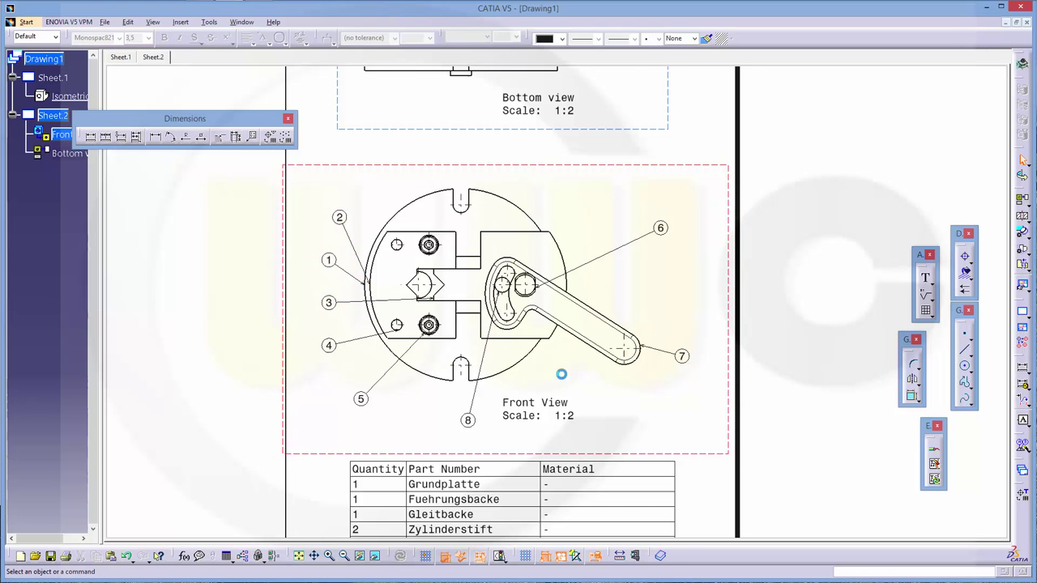
# Drag balloon 6's leader end onto the round pin next to the lever's curved slot.
pyautogui.scroll(2, 570, 374)
pyautogui.scroll(-2, 569, 374)
pyautogui.scroll(1, 567, 373)
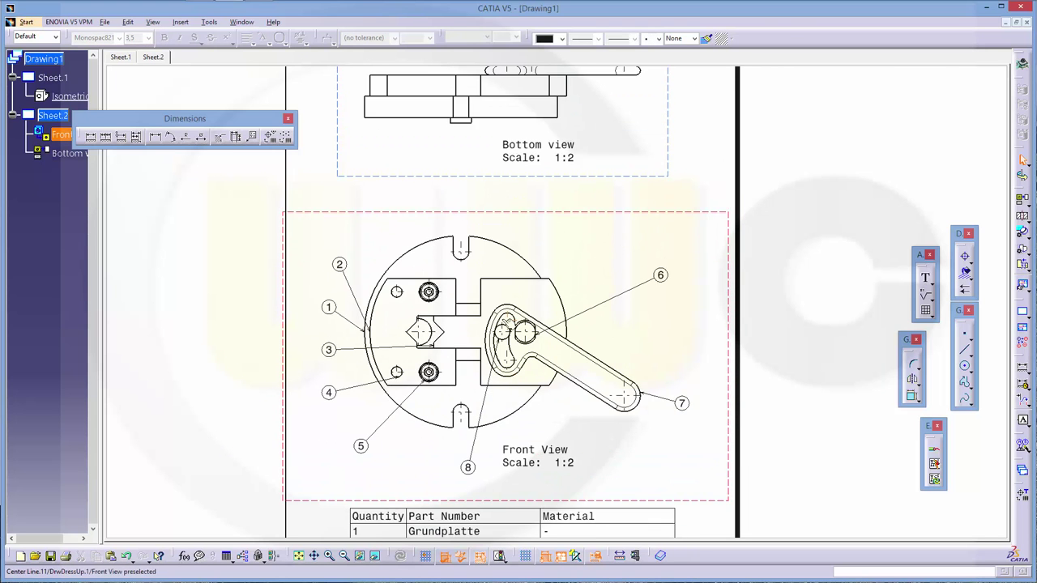
pyautogui.scroll(5, 642, 396)
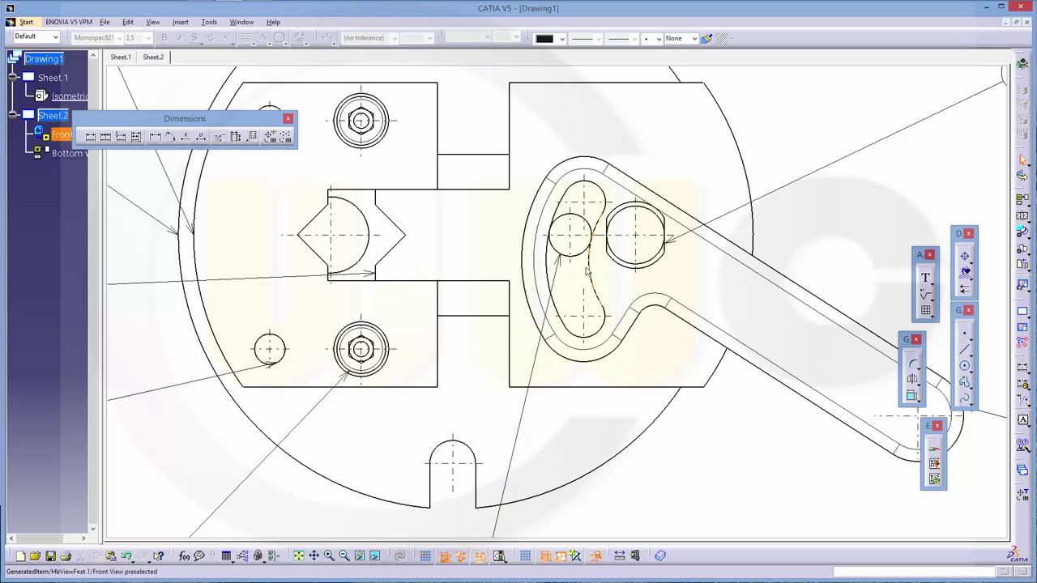
pyautogui.scroll(3, 571, 268)
pyautogui.scroll(-2, 580, 276)
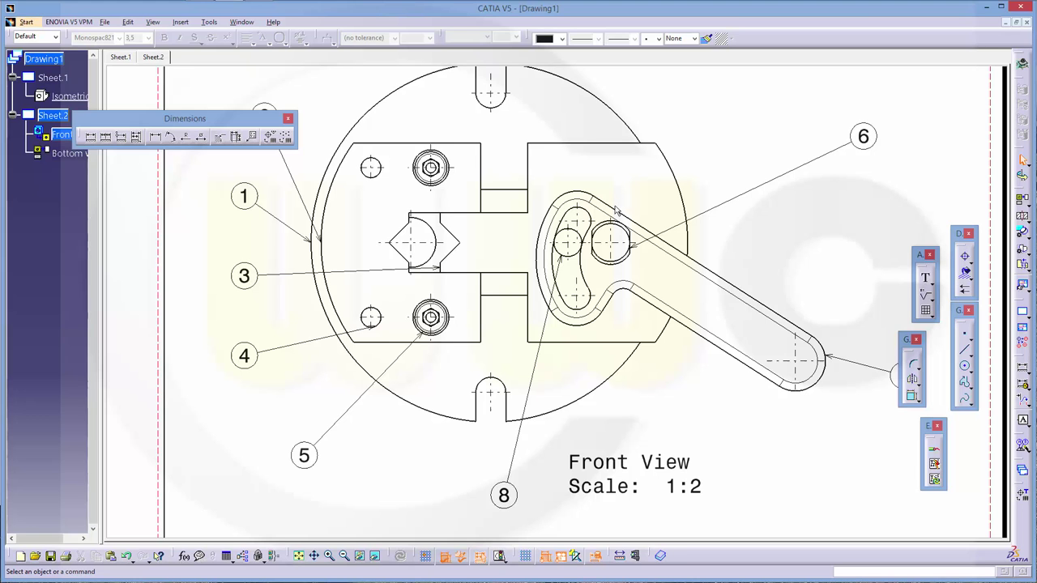
pyautogui.click(640, 243)
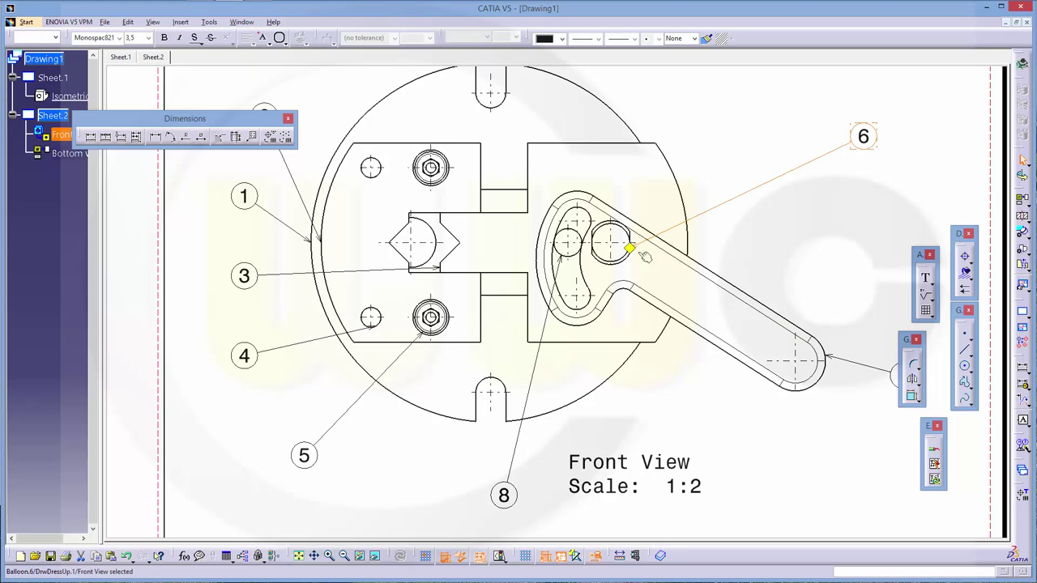
pyautogui.moveTo(630, 252)
pyautogui.mouseDown()
pyautogui.moveTo(621, 212)
pyautogui.moveTo(636, 227)
pyautogui.moveTo(633, 251)
pyautogui.moveTo(680, 213)
pyautogui.moveTo(636, 236)
pyautogui.moveTo(636, 256)
pyautogui.moveTo(631, 245)
pyautogui.mouseUp()
pyautogui.click(692, 180)
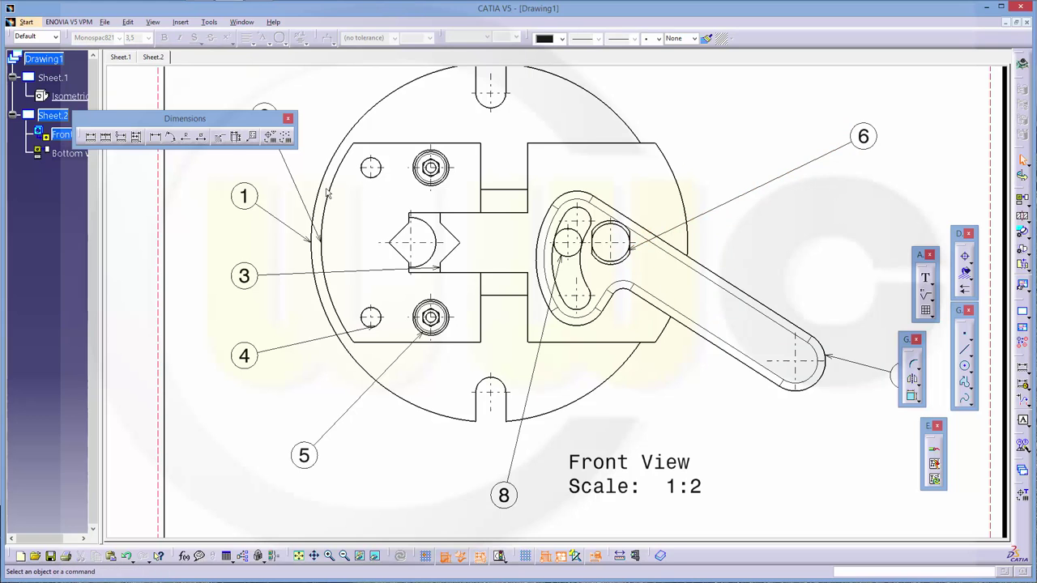